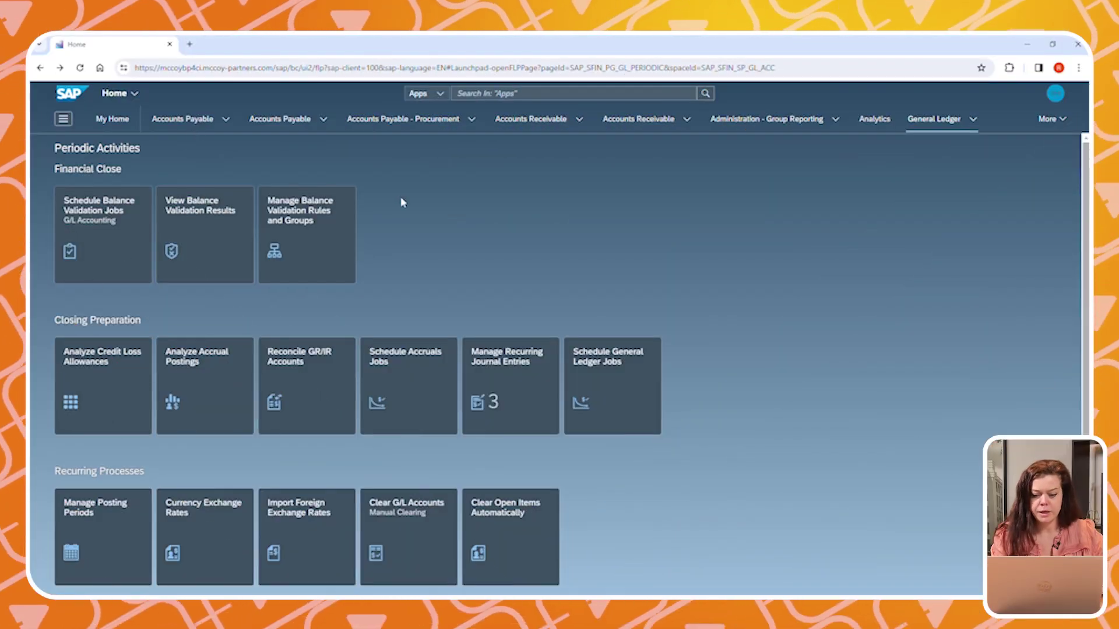
Create a new Balance Validation for G/L Accounting job and advance to its Scheduling Options step.
{"action": "left_click", "coordinate": [121, 234]}
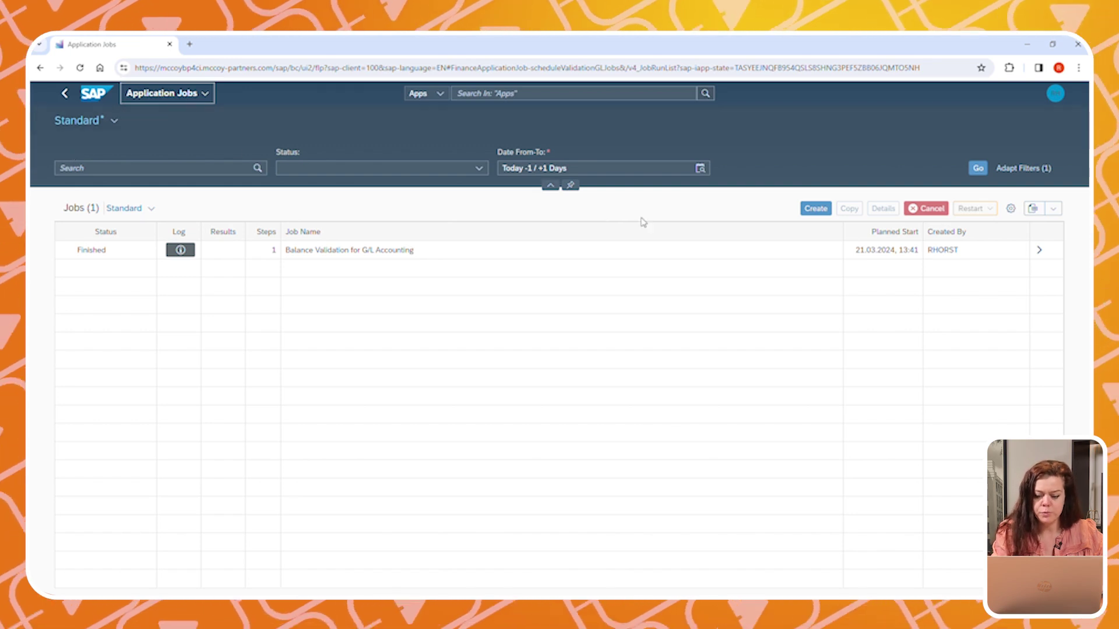
{"action": "left_click", "coordinate": [817, 213]}
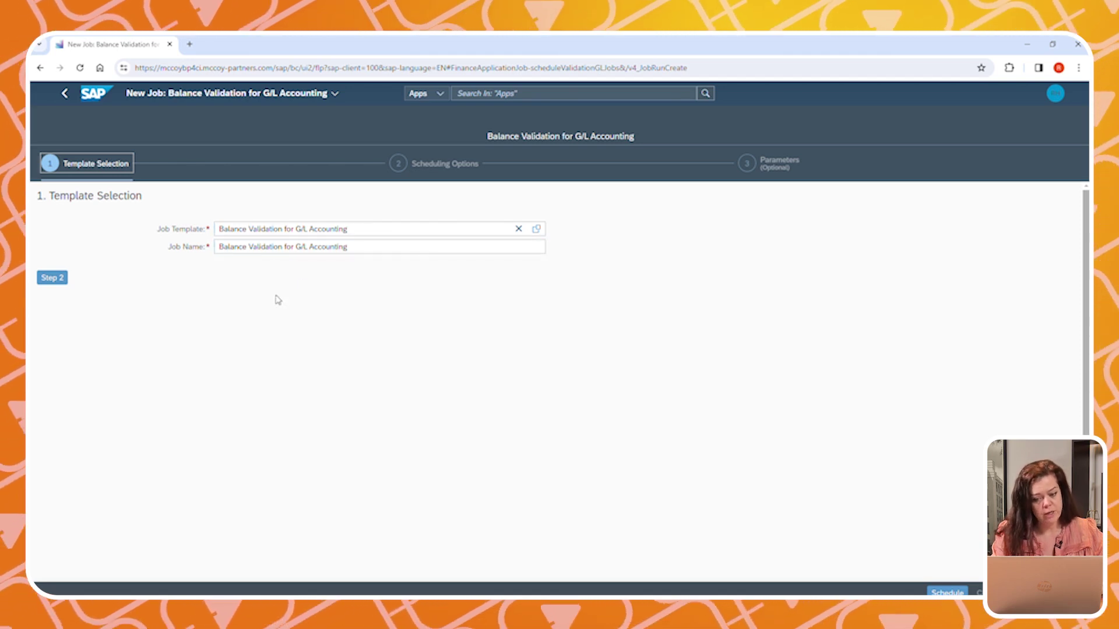
{"action": "left_click", "coordinate": [56, 280]}
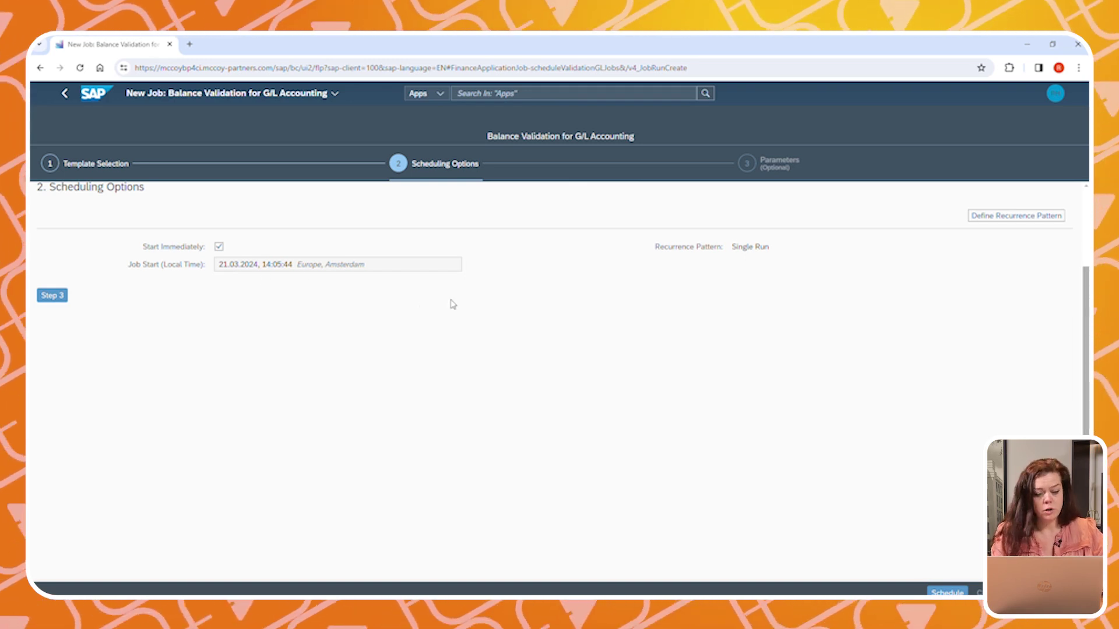
Check the recurrence patterns, keep Single Run unchanged, and advance to the Parameters step.
{"action": "left_click", "coordinate": [1003, 219]}
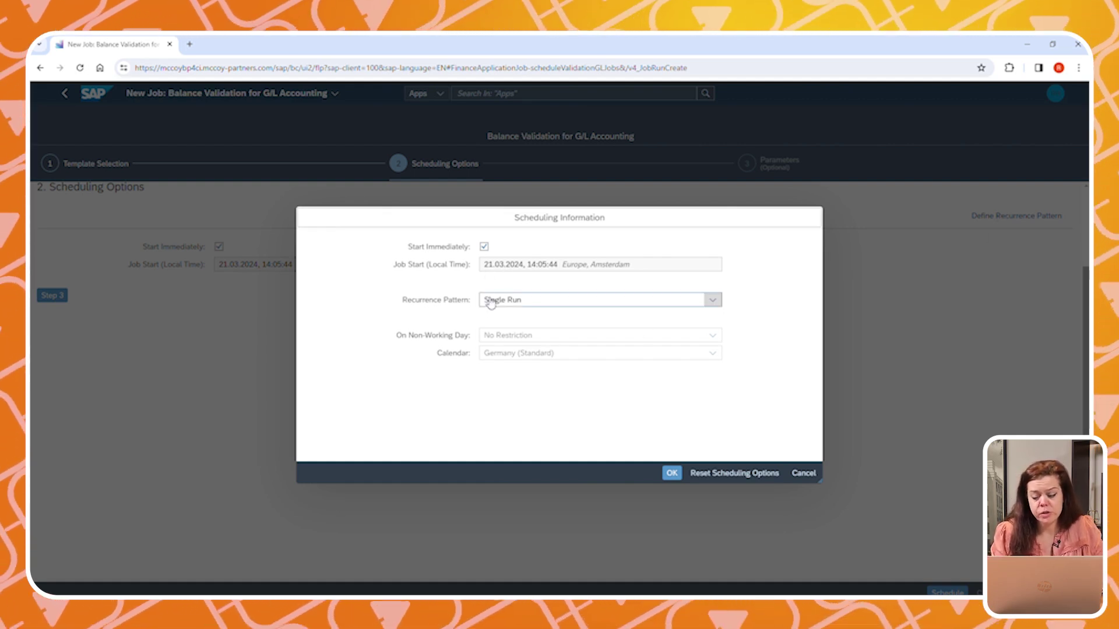
{"action": "left_click", "coordinate": [713, 301]}
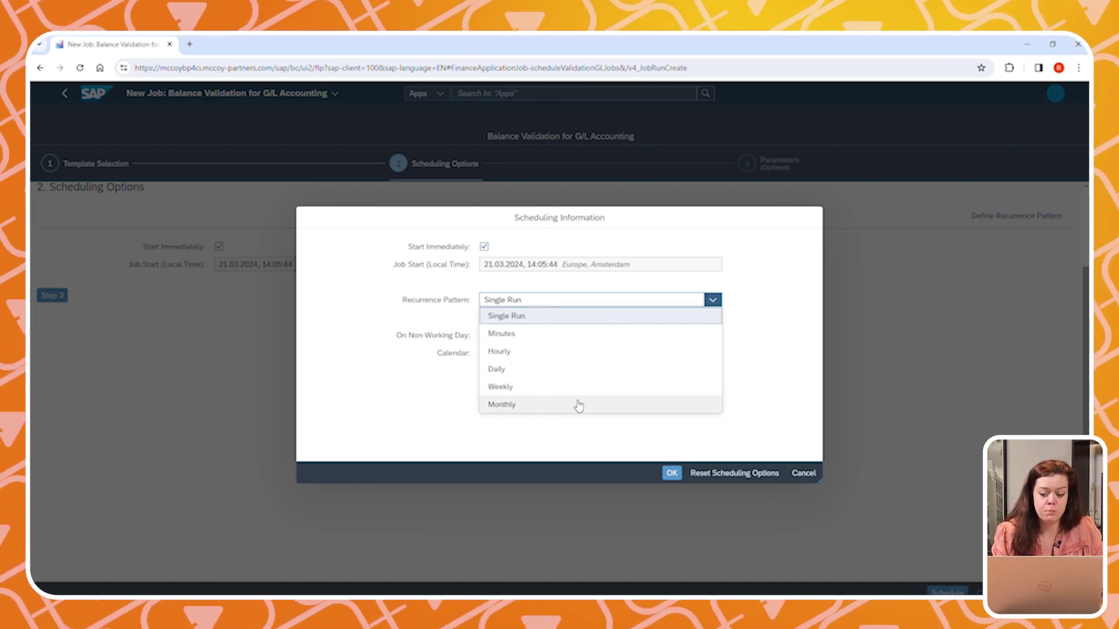
{"action": "left_click", "coordinate": [774, 348]}
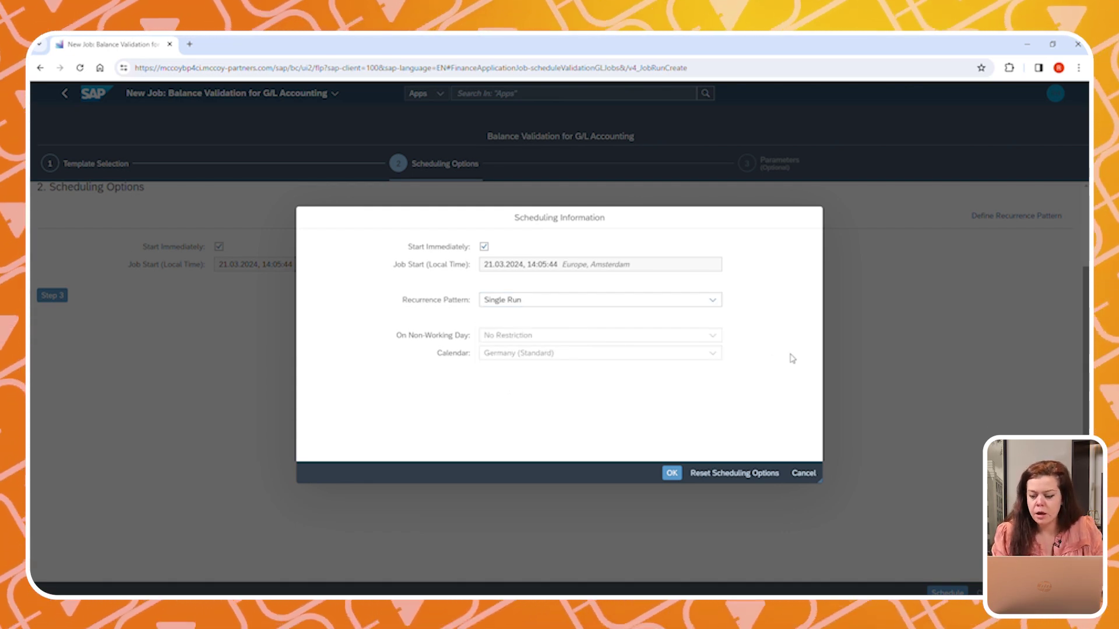
{"action": "left_click", "coordinate": [804, 474]}
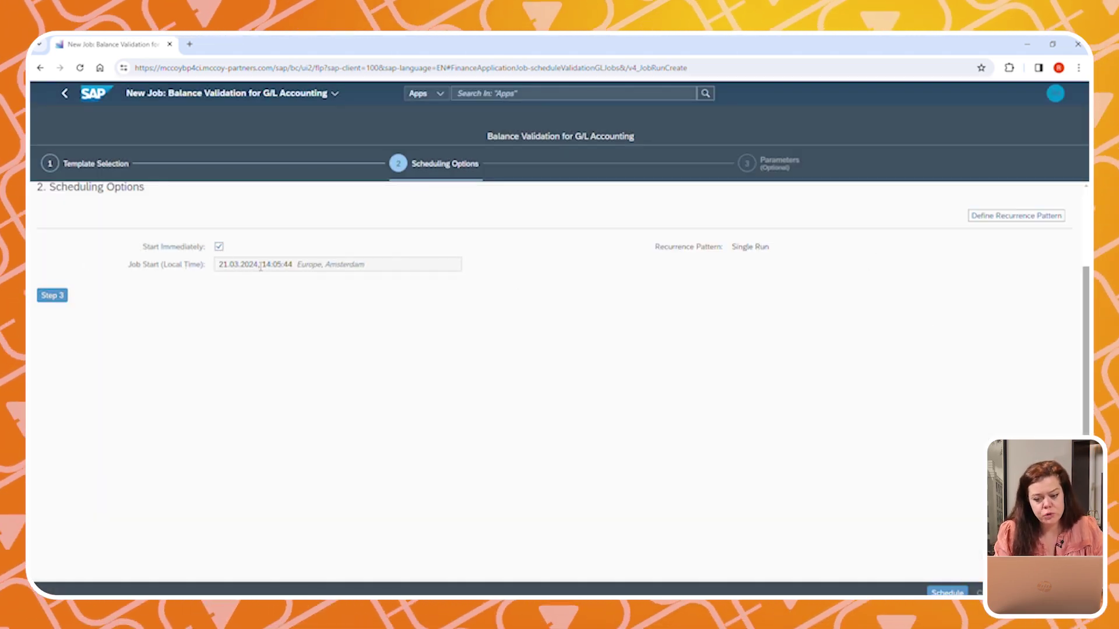
{"action": "left_click", "coordinate": [50, 296]}
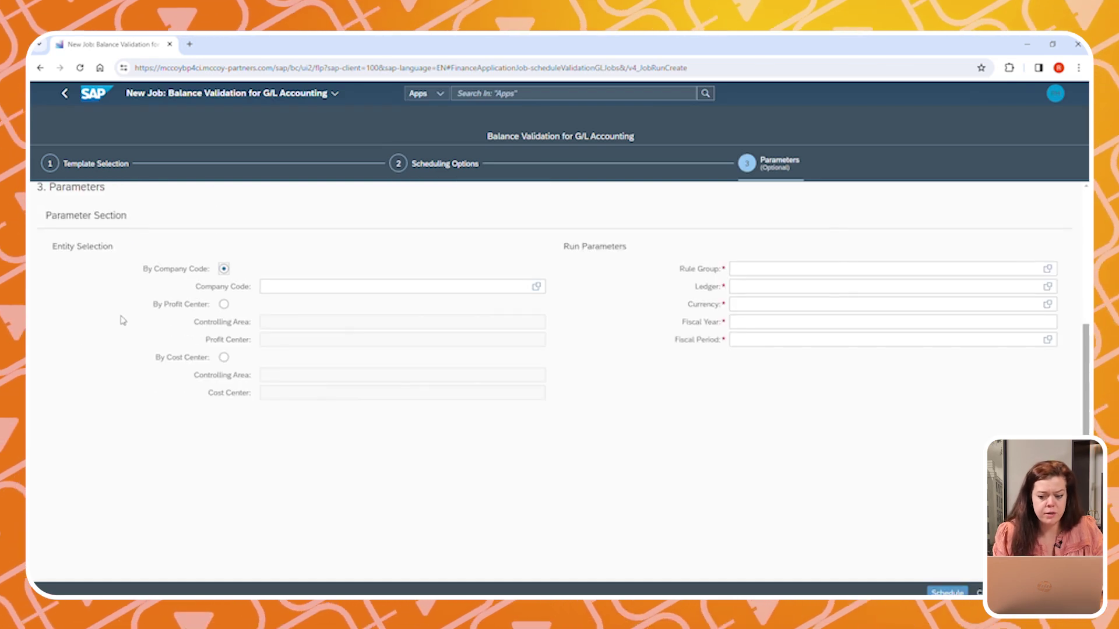
Enter company code 3714 and choose rule group ZMCOY0001 (McCoy Validations Group).
{"action": "left_click", "coordinate": [316, 291]}
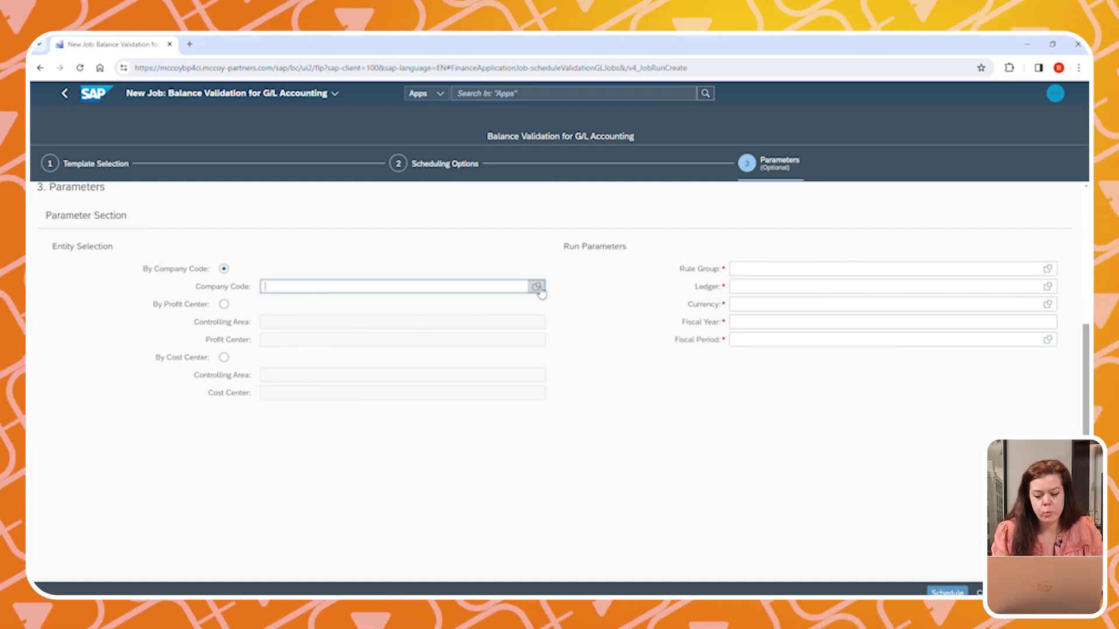
{"action": "type", "text": "3714"}
{"action": "key", "text": "Return"}
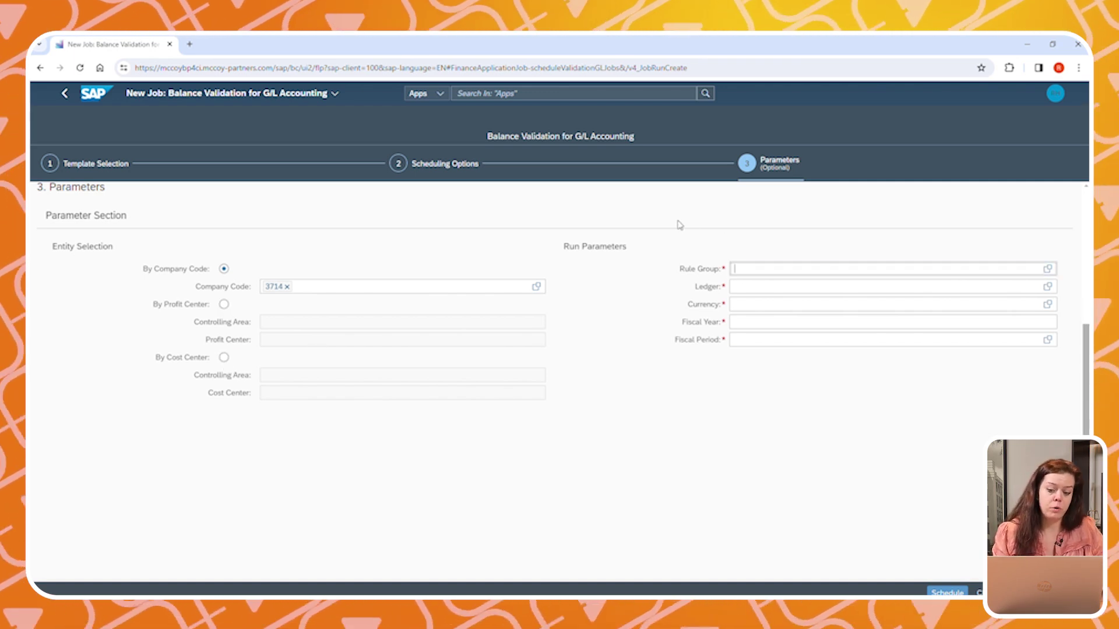
{"action": "left_click", "coordinate": [1047, 268]}
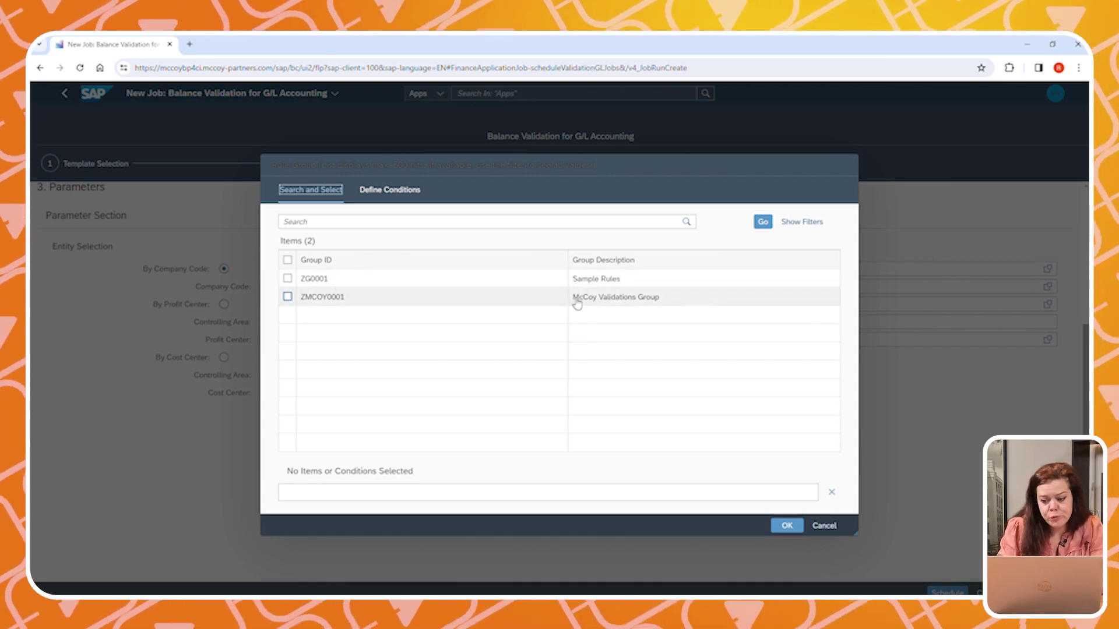
{"action": "left_click", "coordinate": [288, 297]}
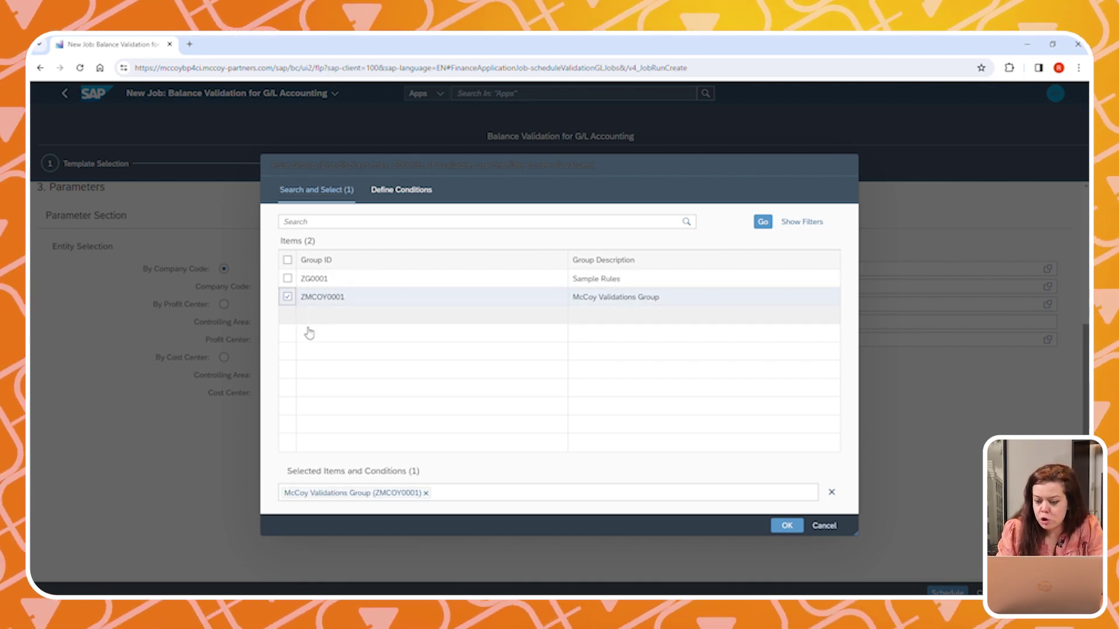
{"action": "left_click", "coordinate": [788, 526]}
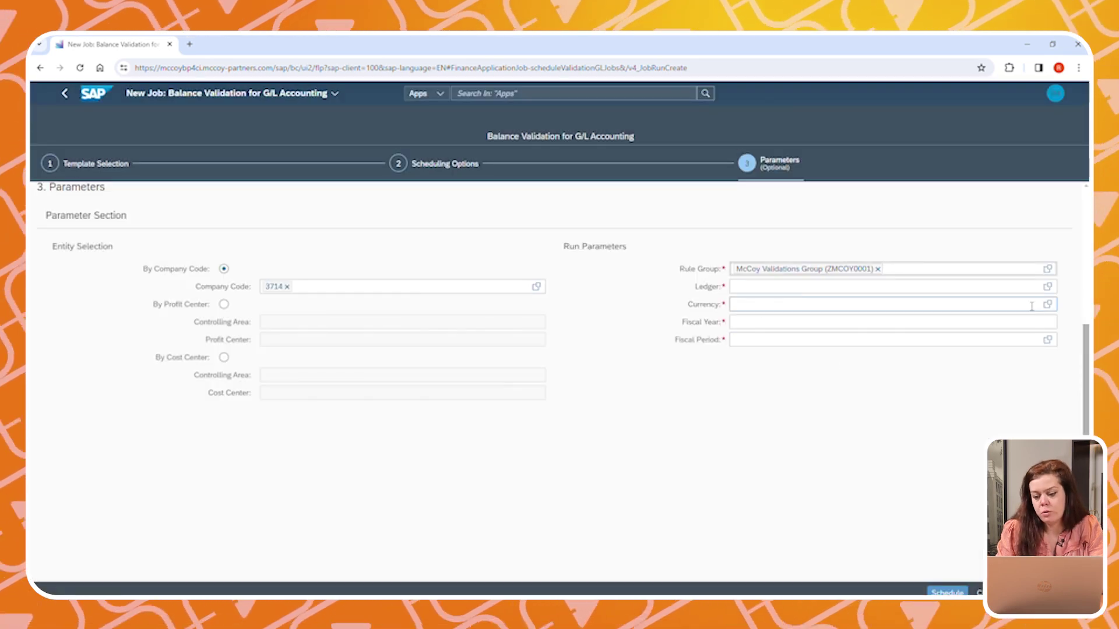
Set ledger 0L, currency type LC, fiscal year 2024 and period 03, then schedule the job.
{"action": "left_click", "coordinate": [990, 290]}
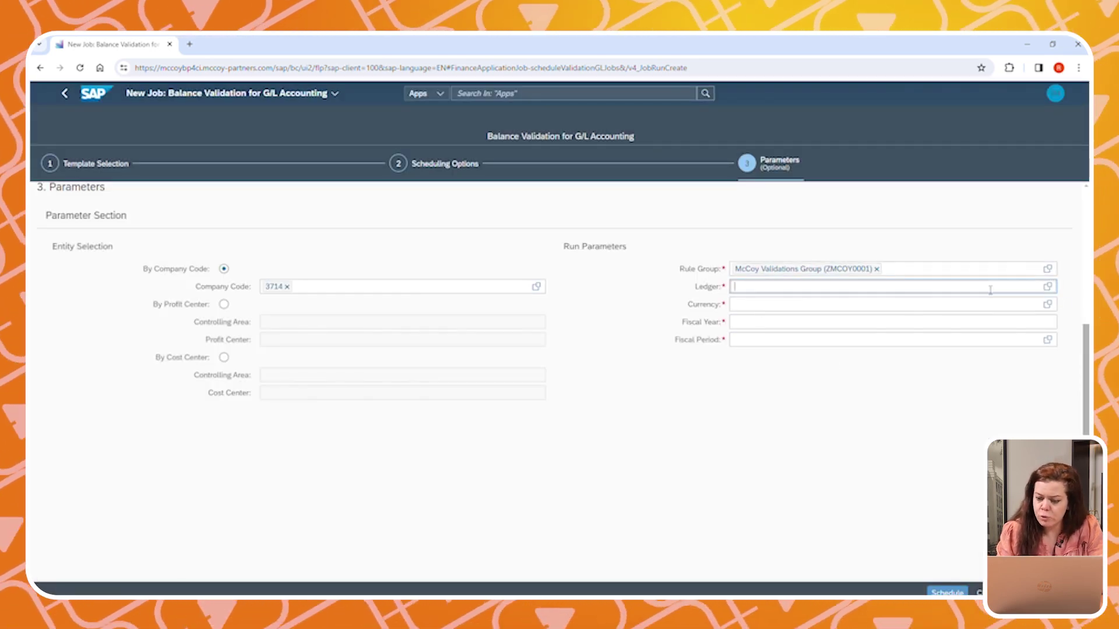
{"action": "key", "text": "Down"}
{"action": "key", "text": "Return"}
{"action": "key", "text": "Tab"}
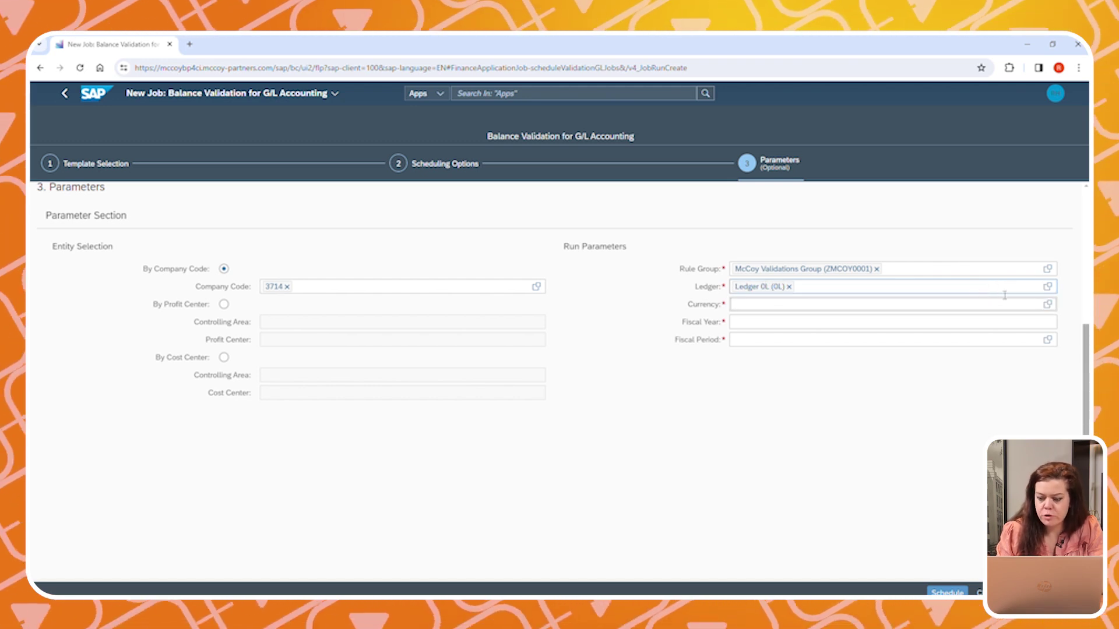
{"action": "left_click", "coordinate": [1048, 305]}
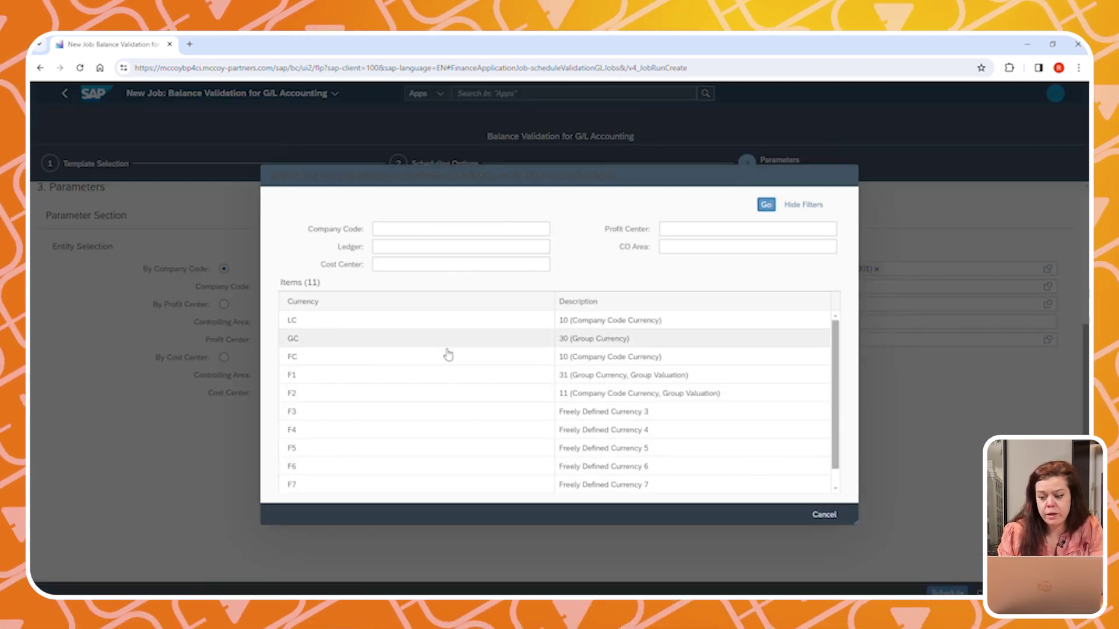
{"action": "left_click", "coordinate": [312, 323]}
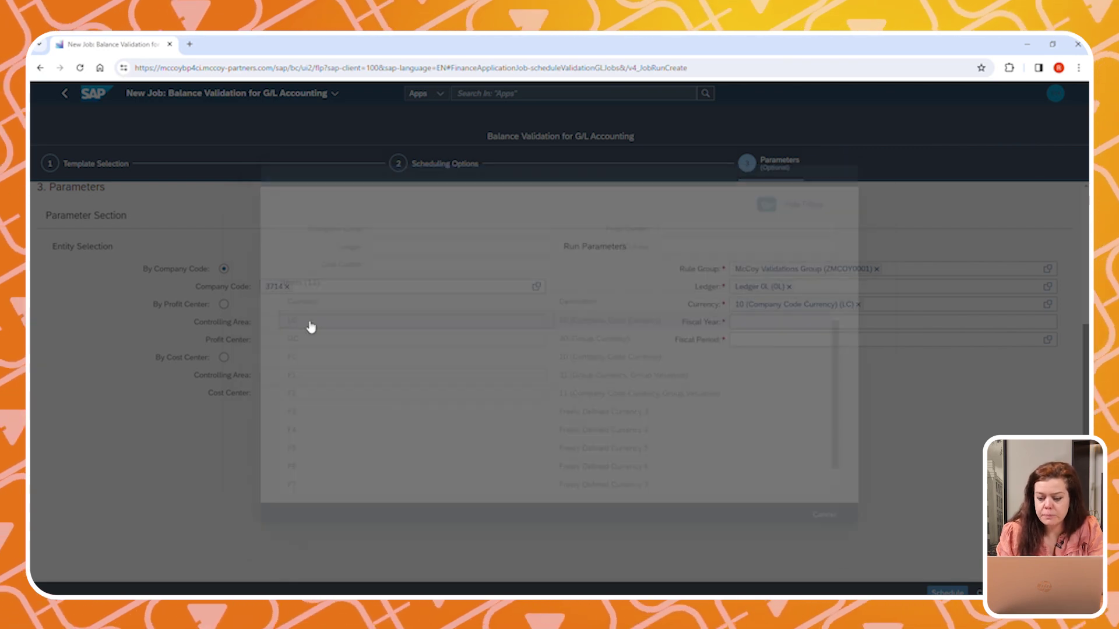
{"action": "left_click", "coordinate": [997, 329]}
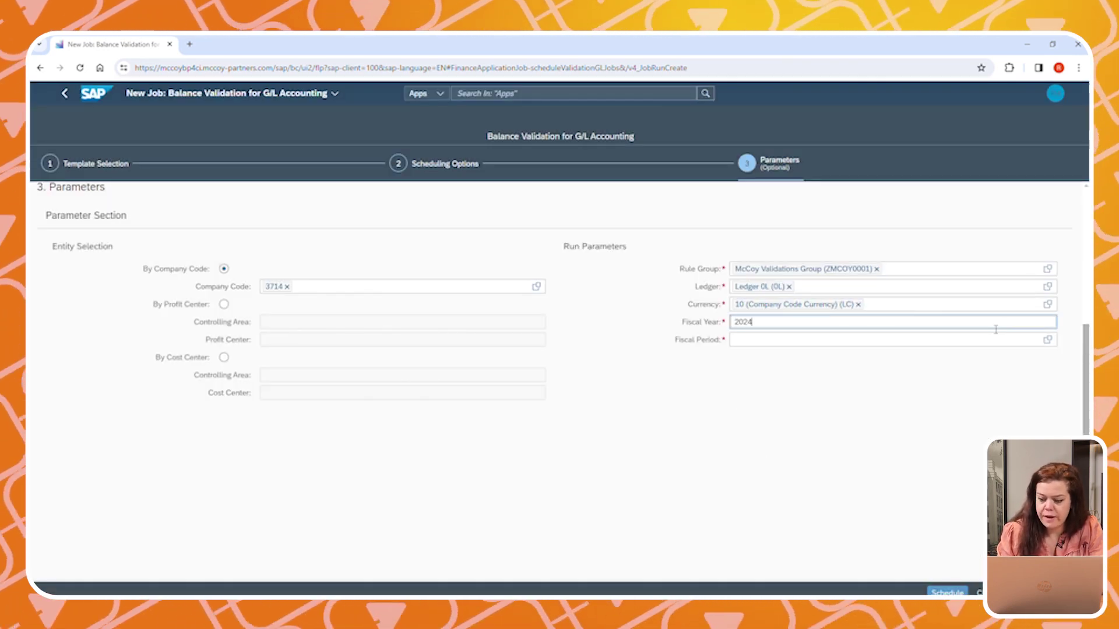
{"action": "key", "text": "Tab"}
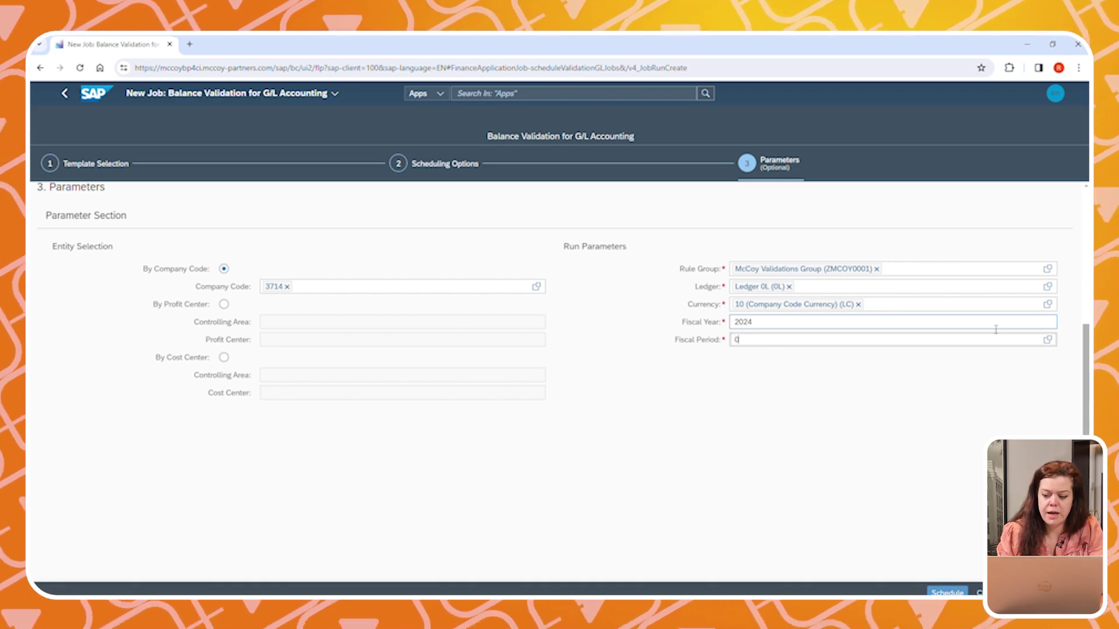
{"action": "type", "text": "03"}
{"action": "left_click", "coordinate": [920, 472]}
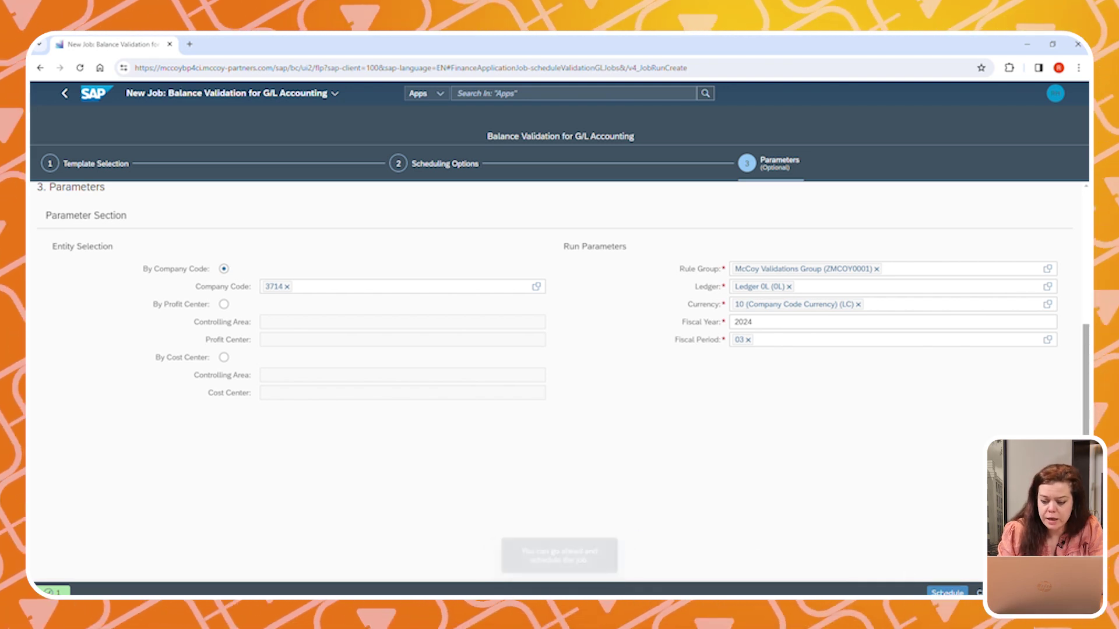
{"action": "left_click", "coordinate": [947, 592]}
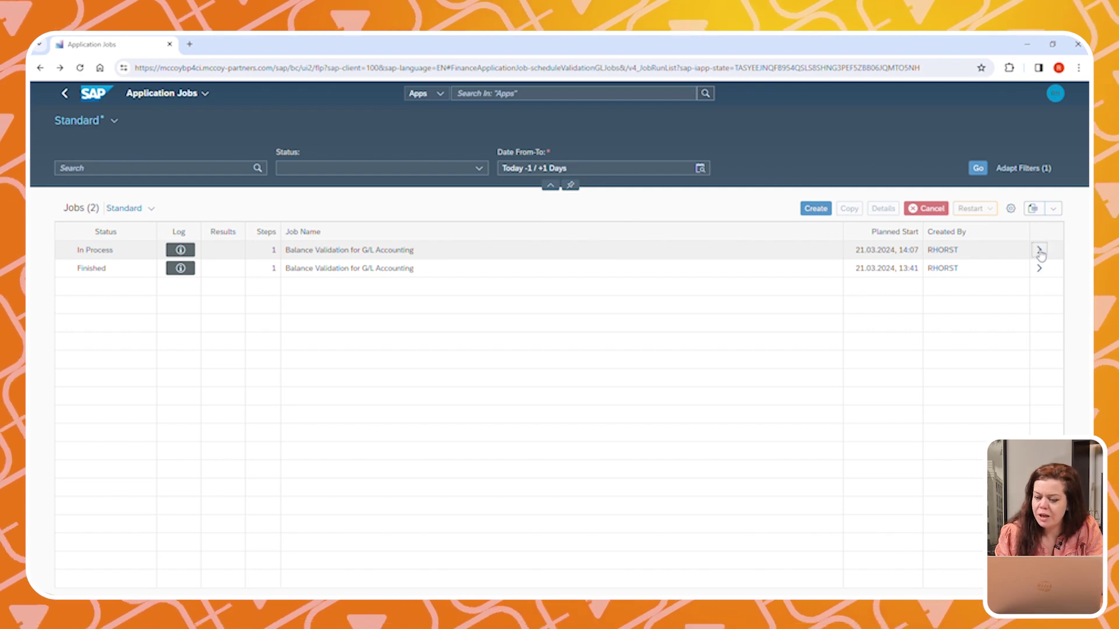
{"action": "left_click", "coordinate": [1039, 251]}
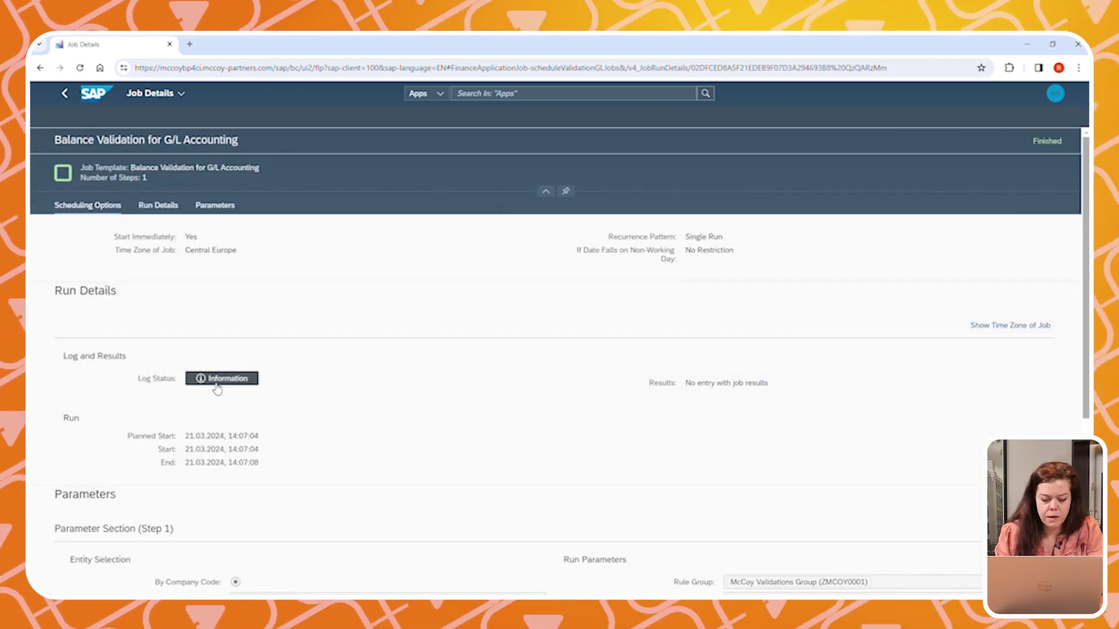
{"action": "left_click_drag", "start_coordinate": [186, 462], "coordinate": [267, 462]}
{"action": "left_click", "coordinate": [320, 438]}
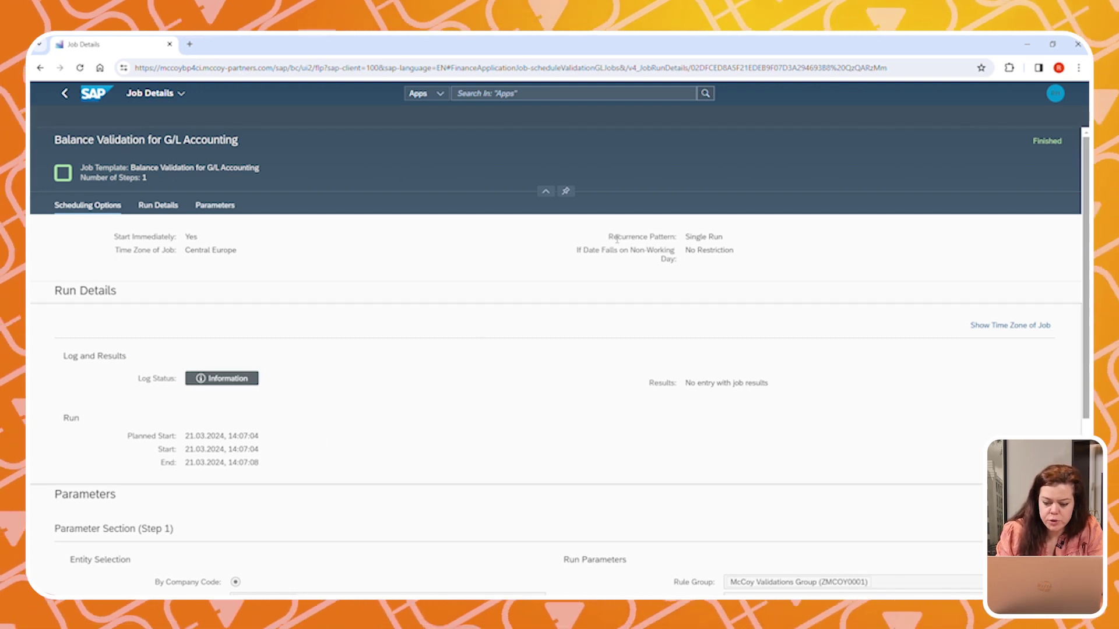
{"action": "left_click", "coordinate": [64, 94]}
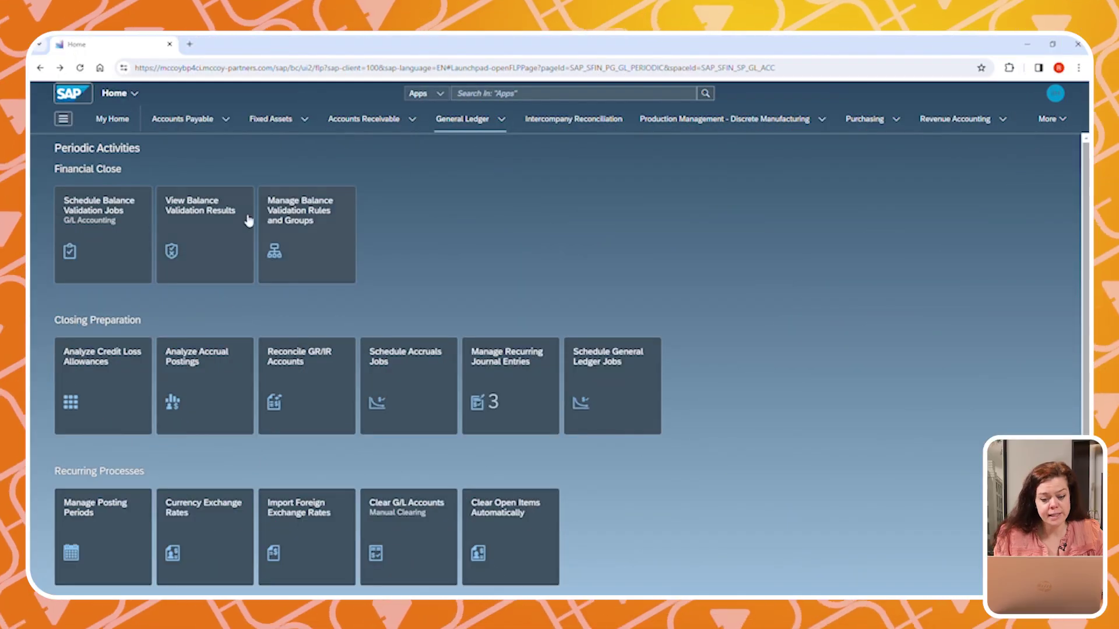
Open ZMCOY0001's validation result in View Balance Validation Results and add Success to the status filter.
{"action": "left_click", "coordinate": [190, 235]}
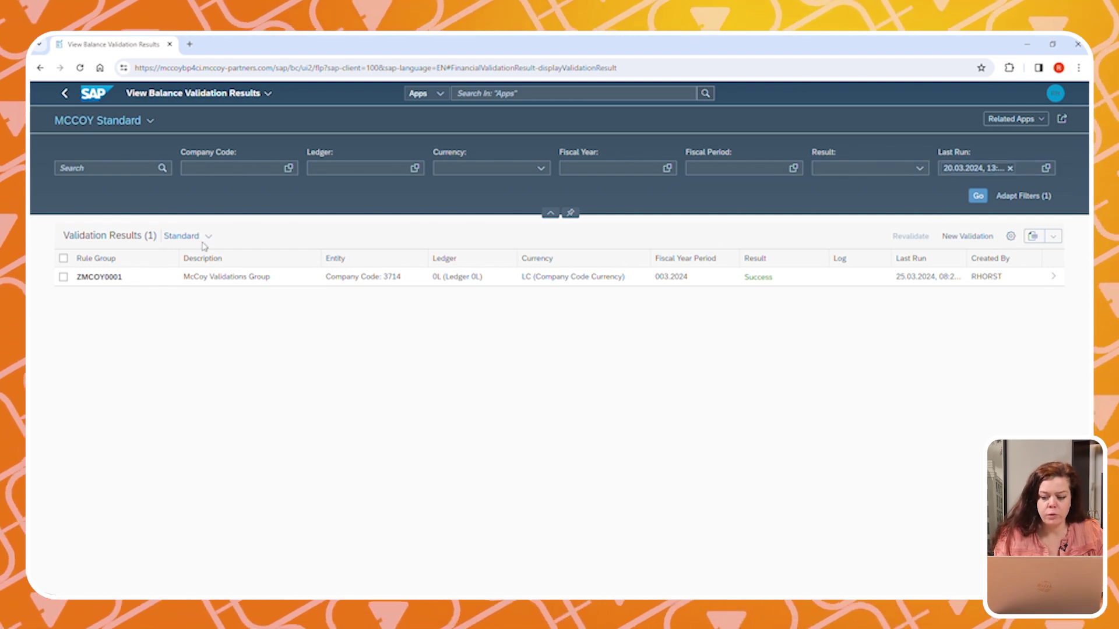
{"action": "left_click", "coordinate": [63, 277]}
{"action": "left_click", "coordinate": [1052, 277]}
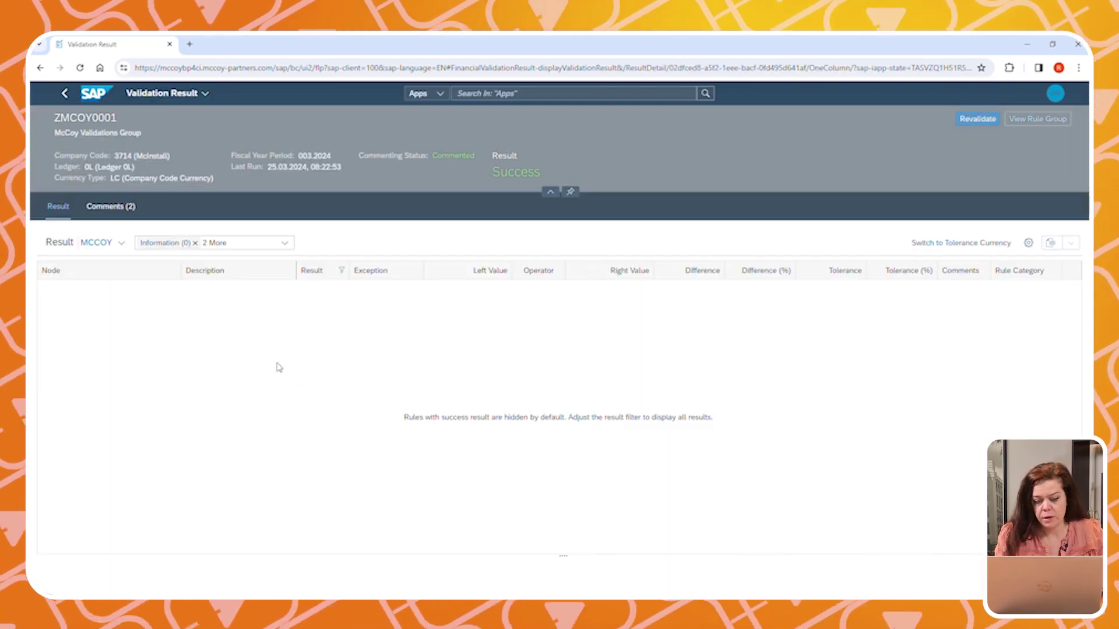
{"action": "left_click", "coordinate": [284, 242]}
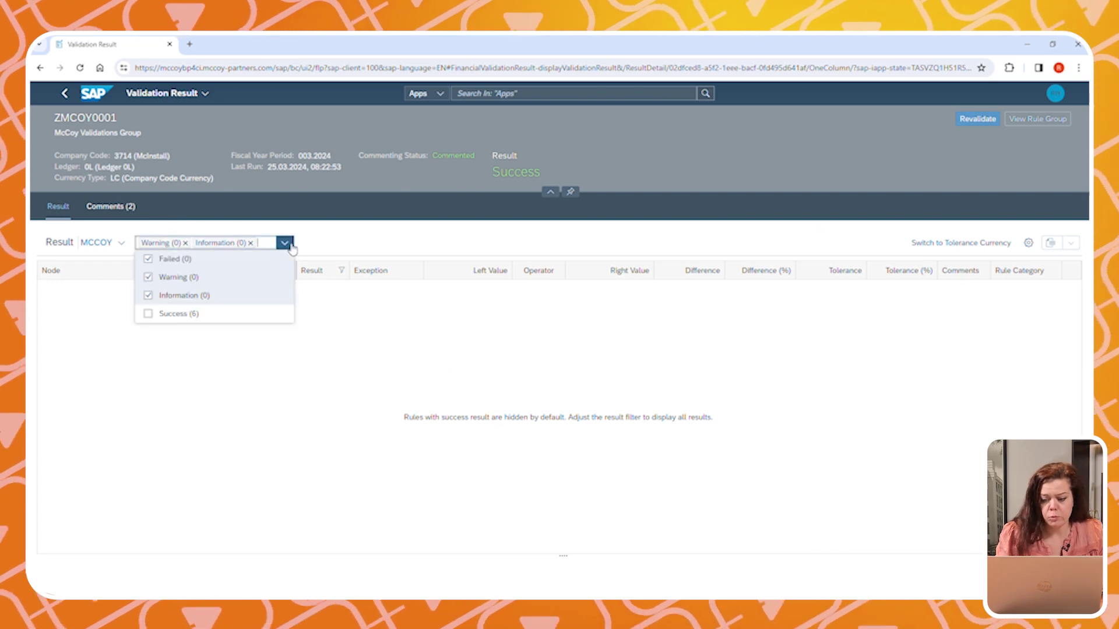
{"action": "left_click", "coordinate": [148, 316]}
{"action": "left_click", "coordinate": [356, 361]}
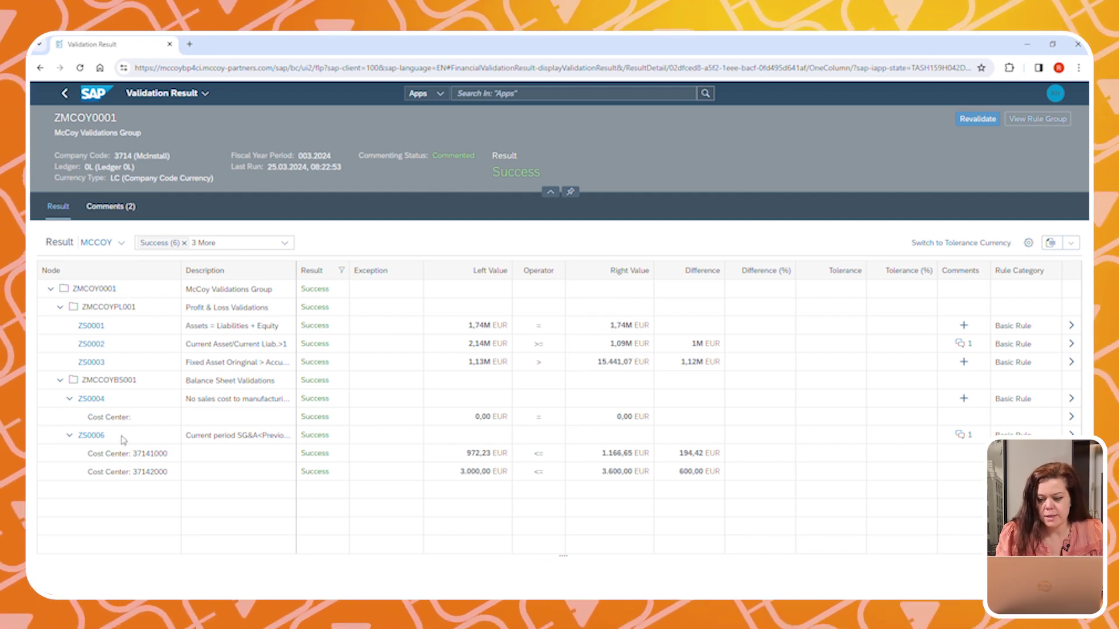
Collapse both validation groups and re-expand only Profit & Loss Validations.
{"action": "left_click", "coordinate": [59, 379]}
{"action": "left_click", "coordinate": [60, 307]}
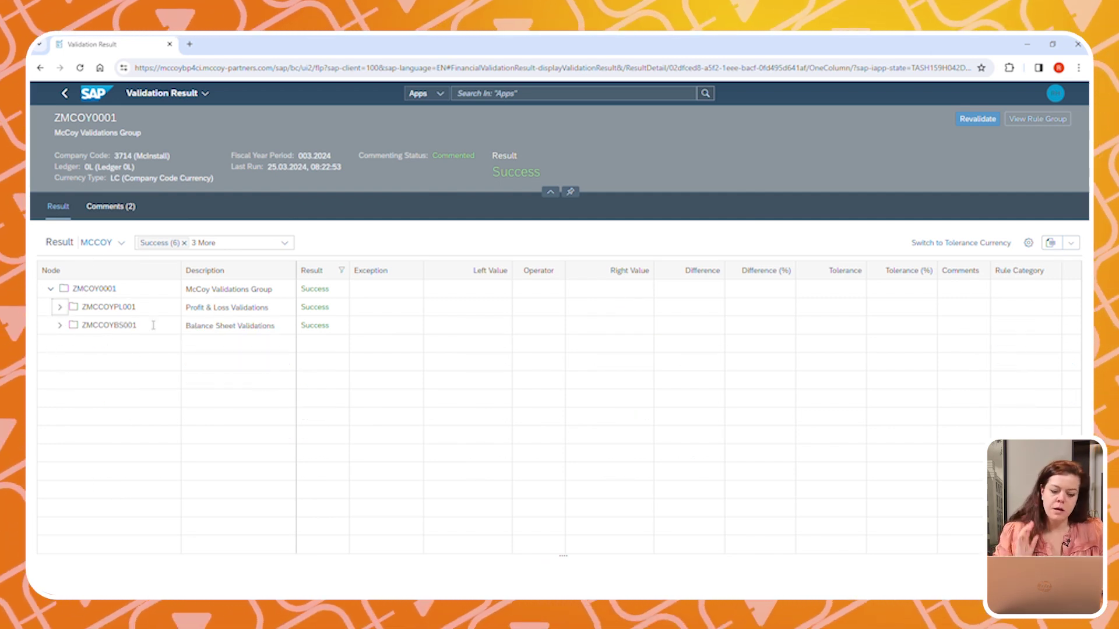
{"action": "left_click_drag", "start_coordinate": [190, 308], "coordinate": [237, 331]}
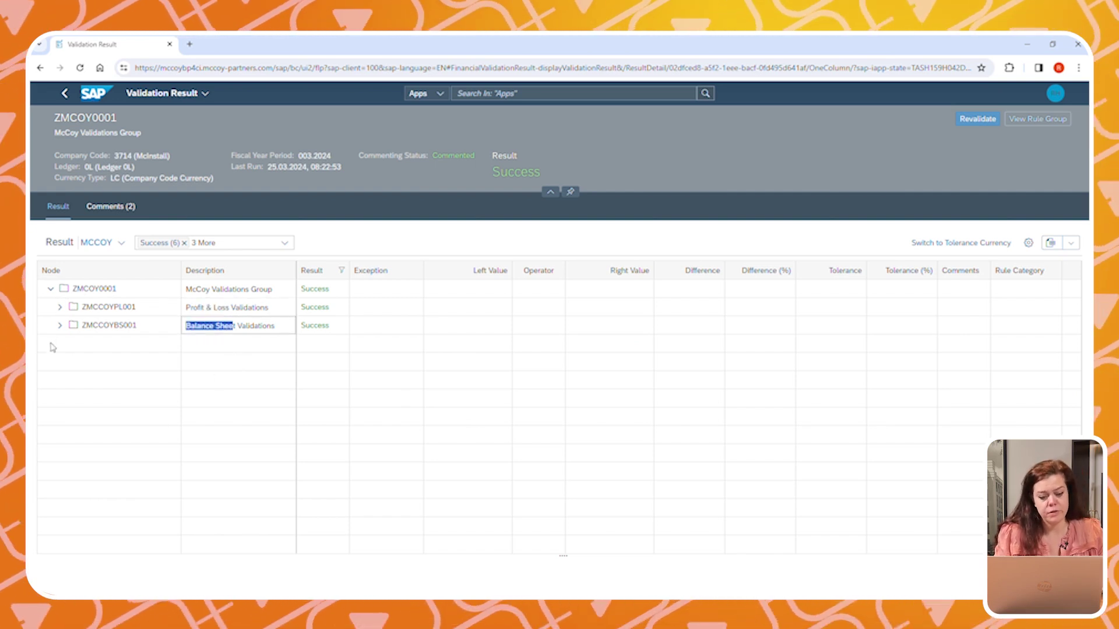
{"action": "left_click", "coordinate": [60, 308]}
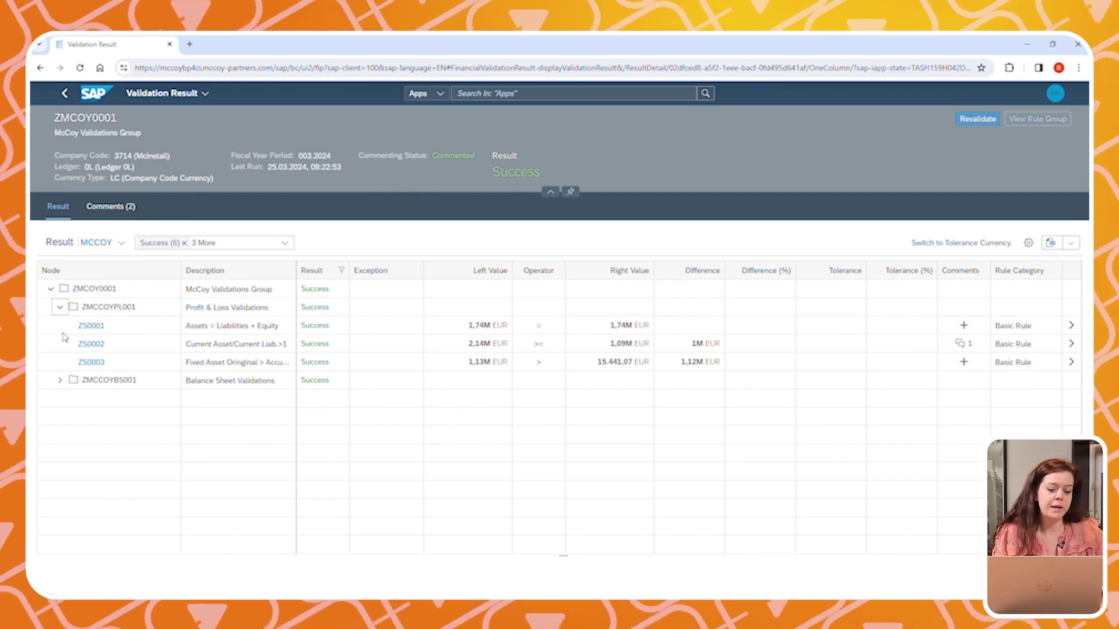
Preview the formulas of rules ZS0001–ZS0003 and point out ZS0001's operator and right value.
{"action": "left_click", "coordinate": [84, 329]}
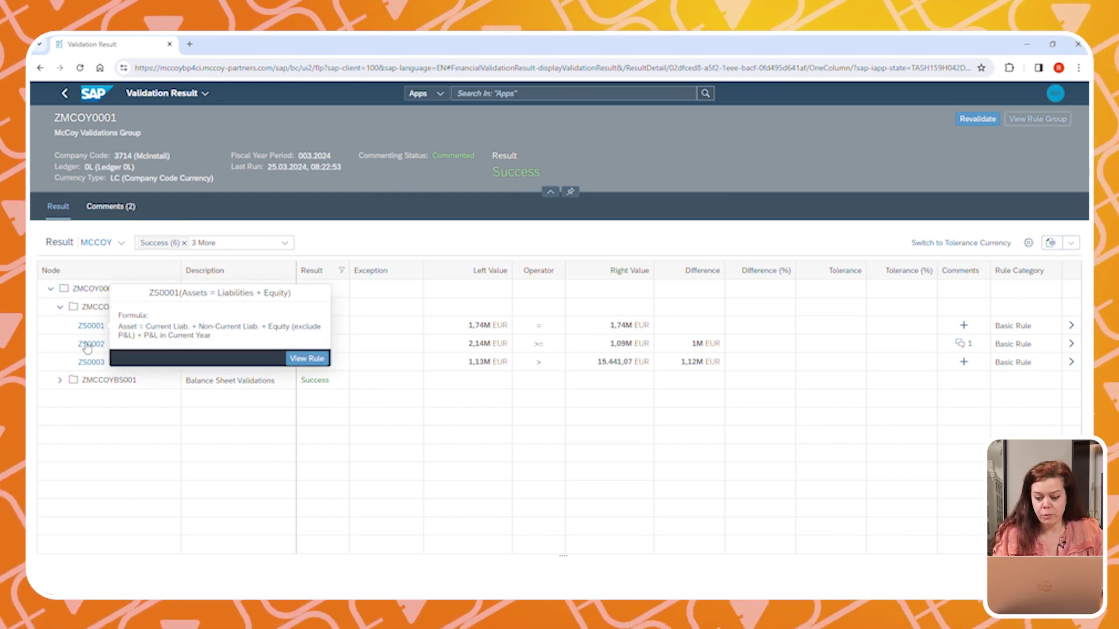
{"action": "left_click", "coordinate": [88, 346]}
{"action": "left_click", "coordinate": [91, 362]}
{"action": "left_click", "coordinate": [99, 436]}
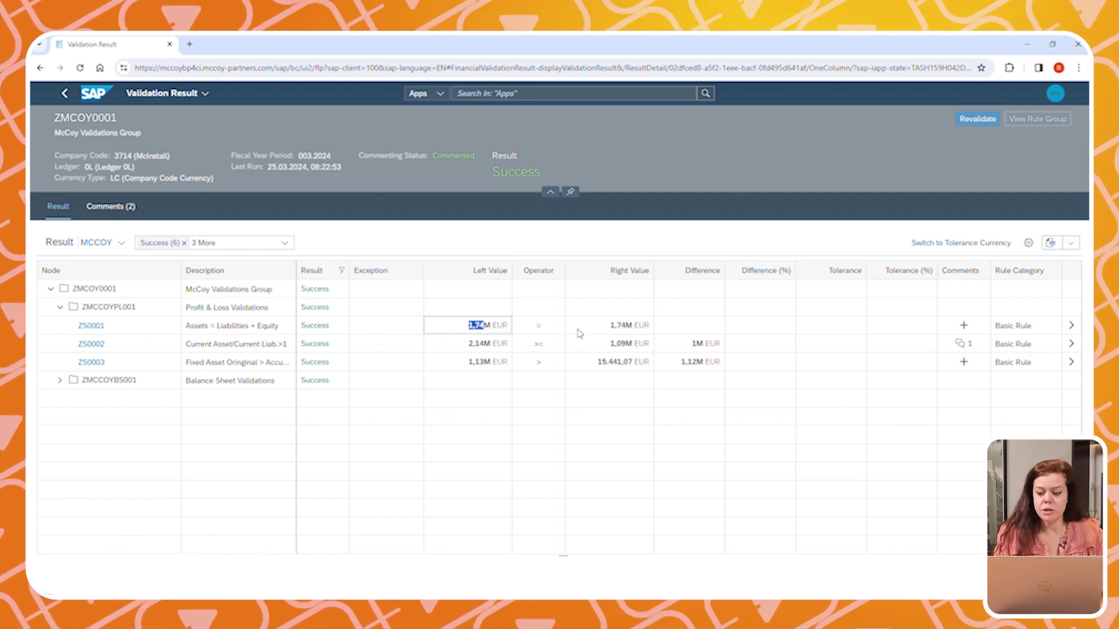
{"action": "left_click_drag", "start_coordinate": [611, 325], "coordinate": [629, 330]}
{"action": "left_click_drag", "start_coordinate": [536, 326], "coordinate": [544, 331]}
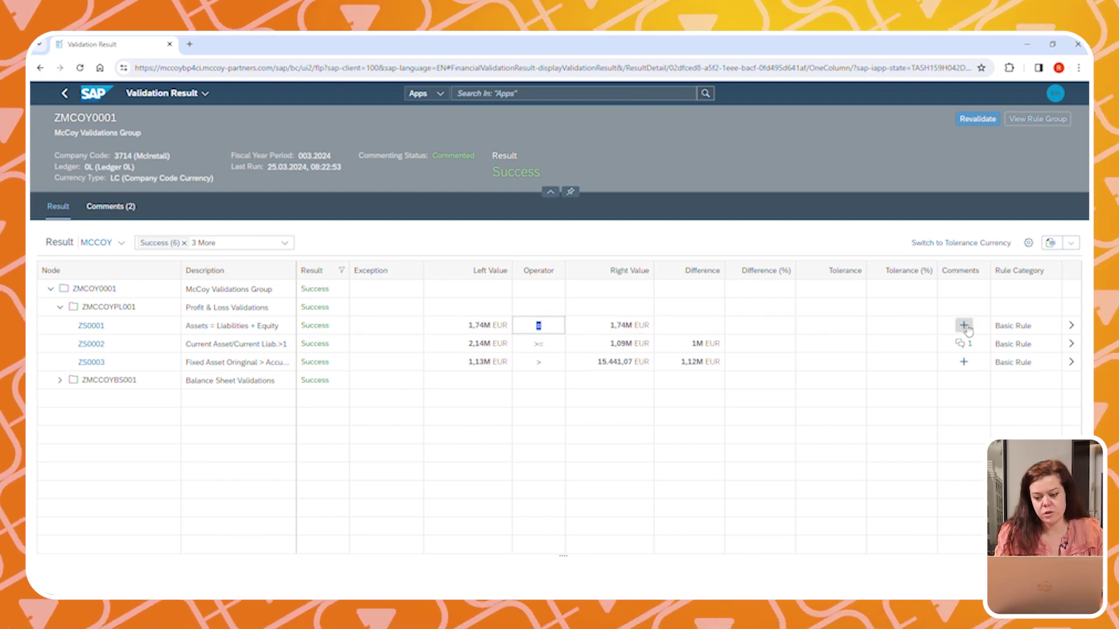
Review rule ZS0001's detailed result, then preview ZS0002's formula.
{"action": "left_click", "coordinate": [1072, 326]}
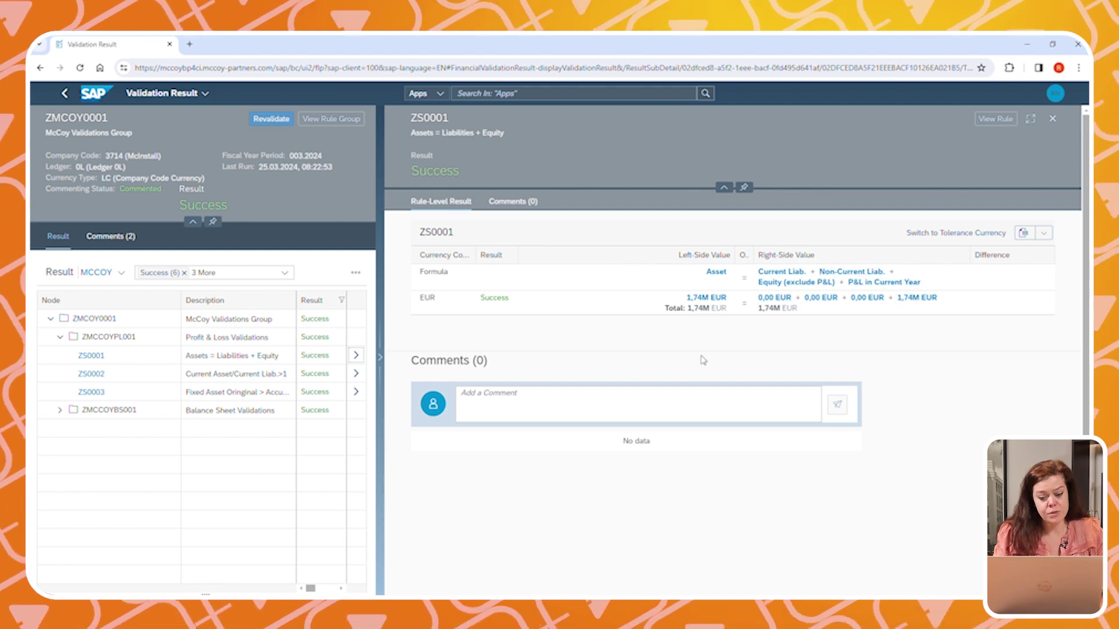
{"action": "left_click", "coordinate": [1053, 119]}
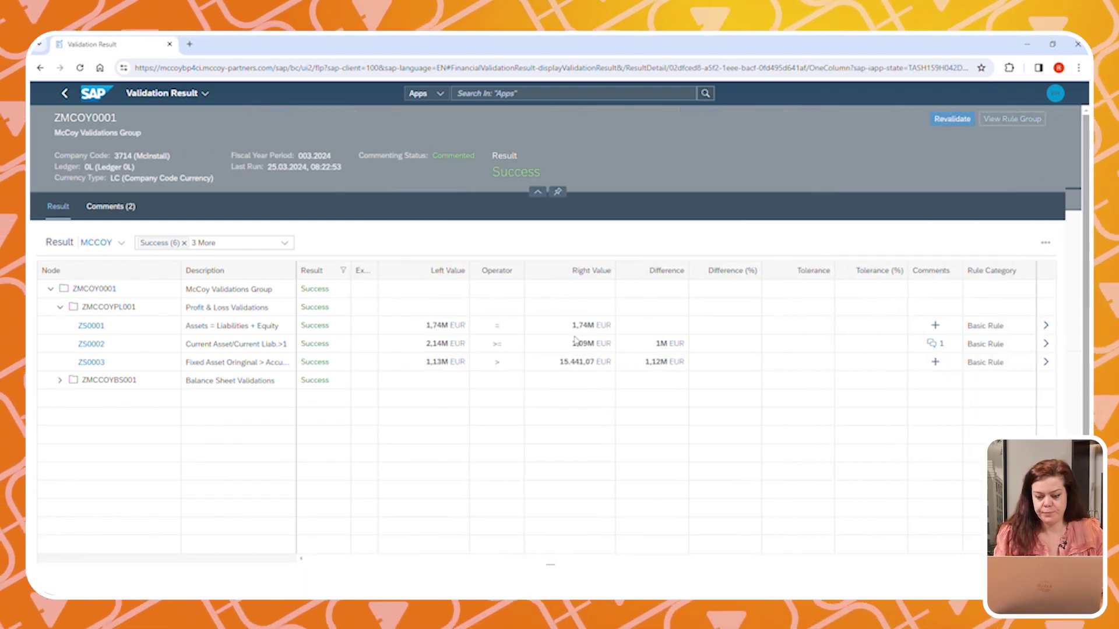
{"action": "left_click", "coordinate": [92, 345]}
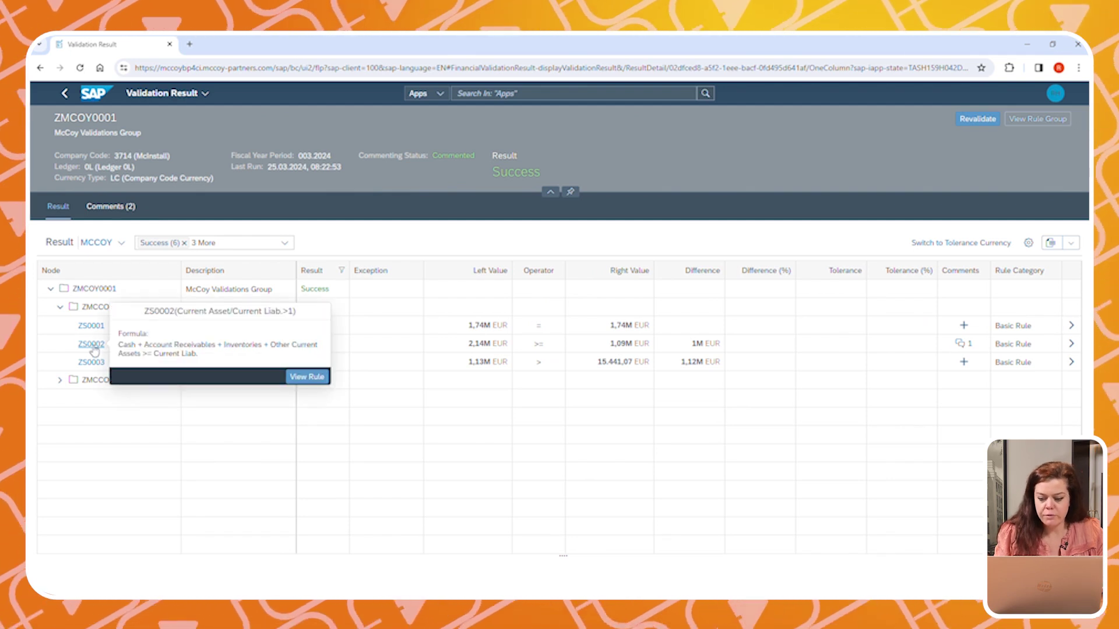
Post the comment 'Demo comment' on ZS0002's detailed result and close the panel.
{"action": "left_click", "coordinate": [1071, 349]}
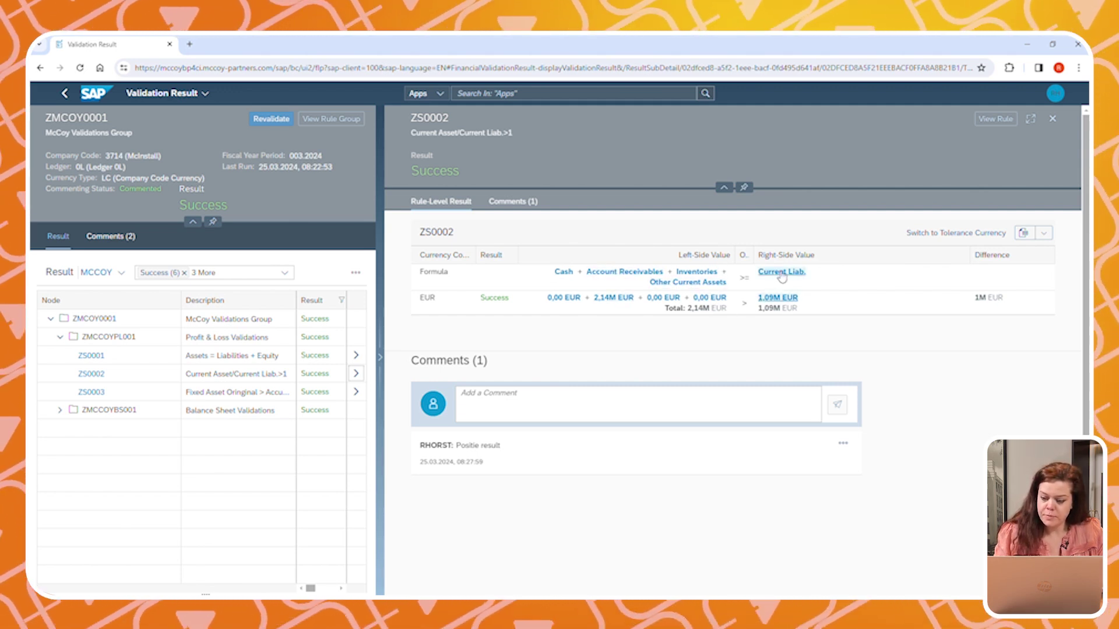
{"action": "left_click", "coordinate": [551, 414]}
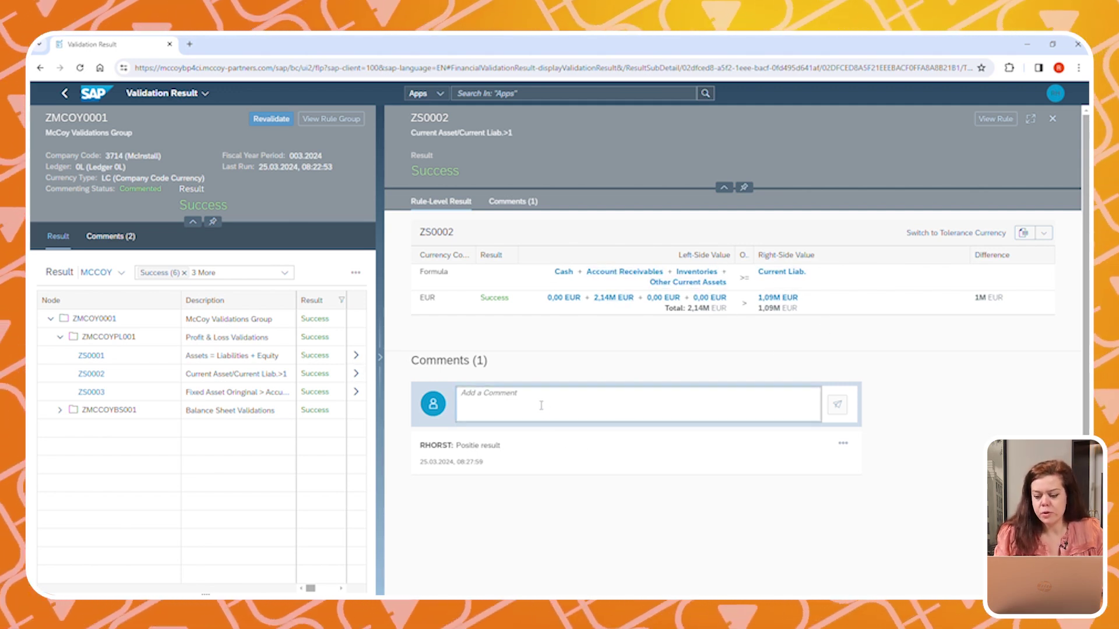
{"action": "type", "text": "Demo comment"}
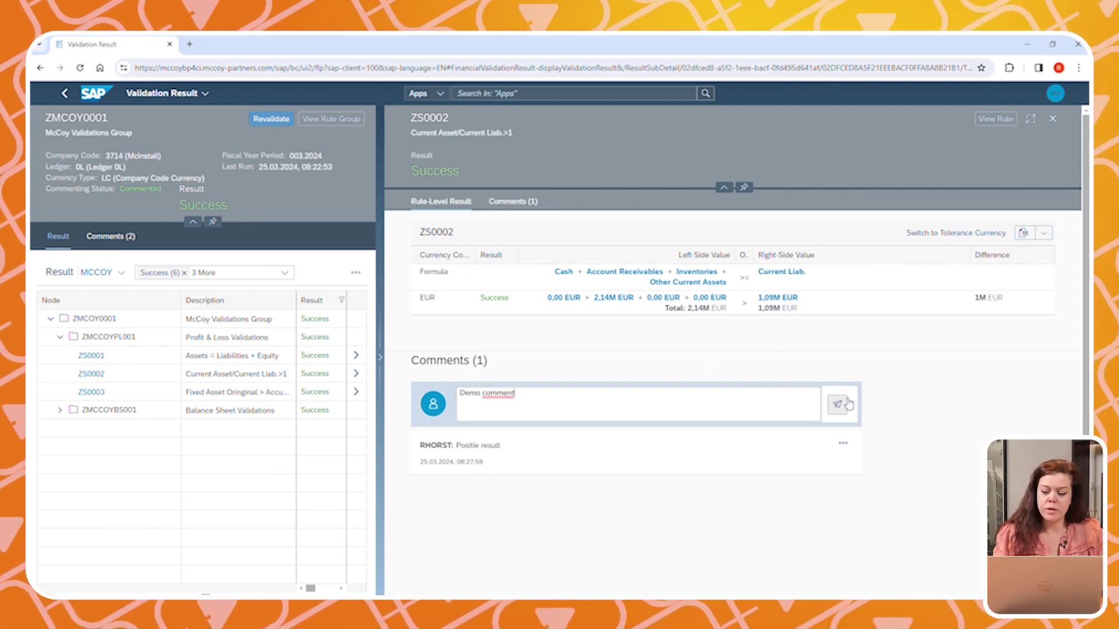
{"action": "left_click", "coordinate": [842, 406]}
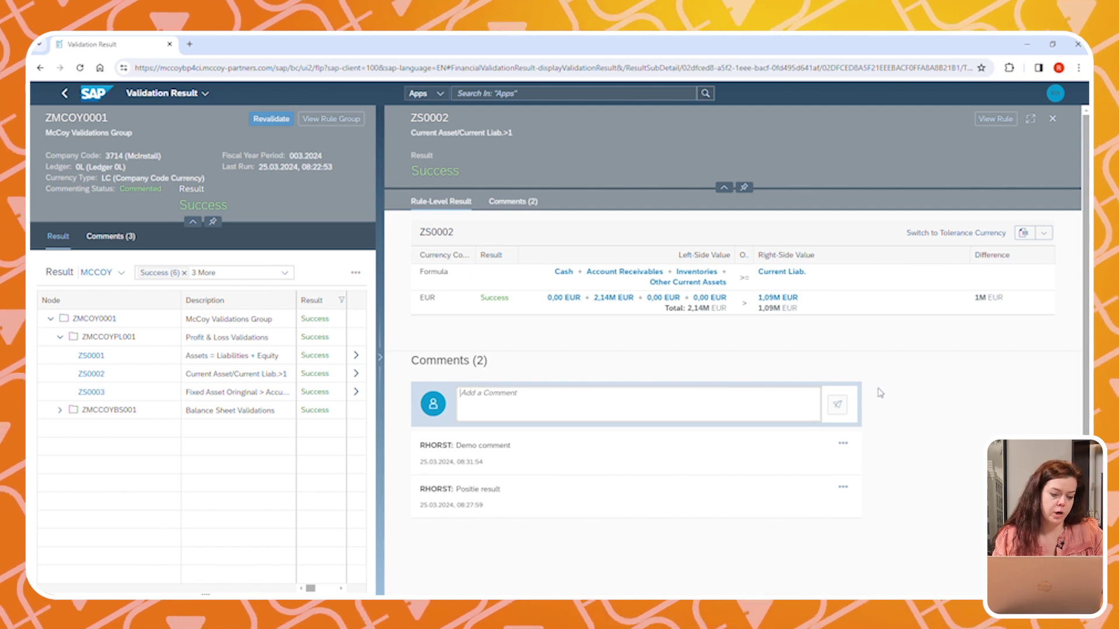
{"action": "left_click", "coordinate": [1053, 119]}
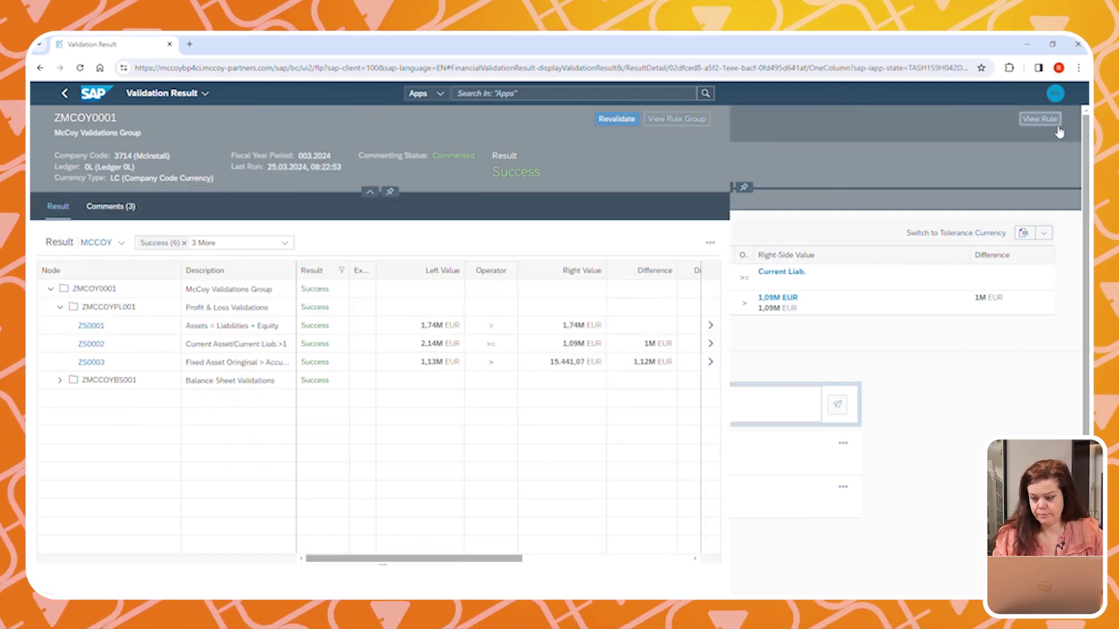
Expand Balance Sheet Validations, then launch Manage Balance Validation Rules and Groups from the General Ledger page.
{"action": "left_click", "coordinate": [60, 382]}
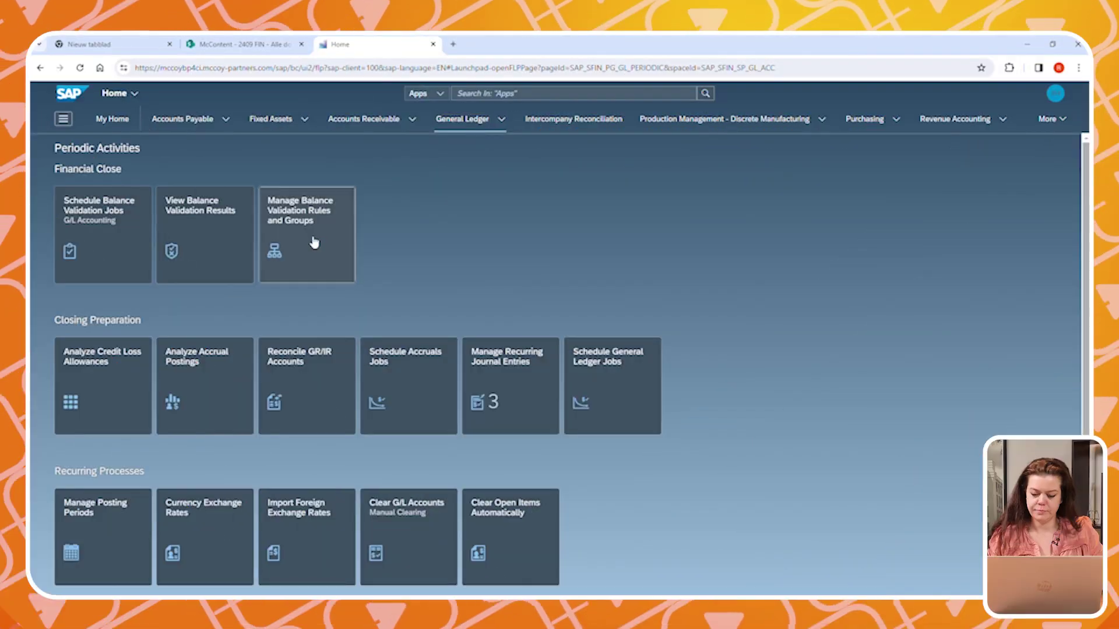
{"action": "left_click", "coordinate": [314, 242]}
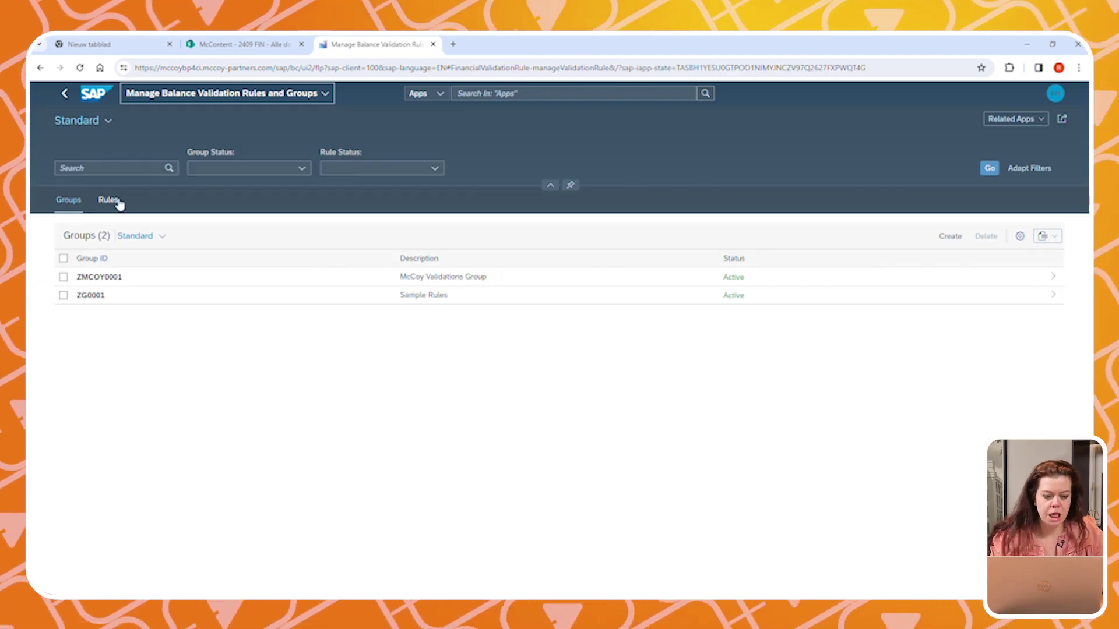
Open the ZMCOY0001 group's details from the Groups list.
{"action": "left_click", "coordinate": [108, 200]}
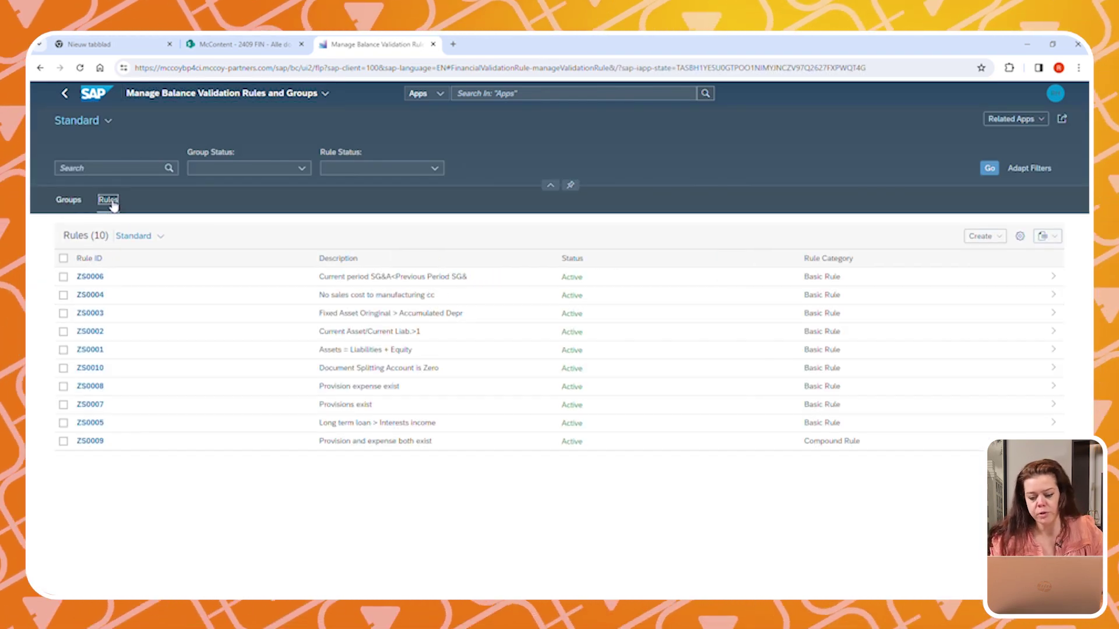
{"action": "left_click", "coordinate": [72, 201]}
{"action": "left_click", "coordinate": [64, 277]}
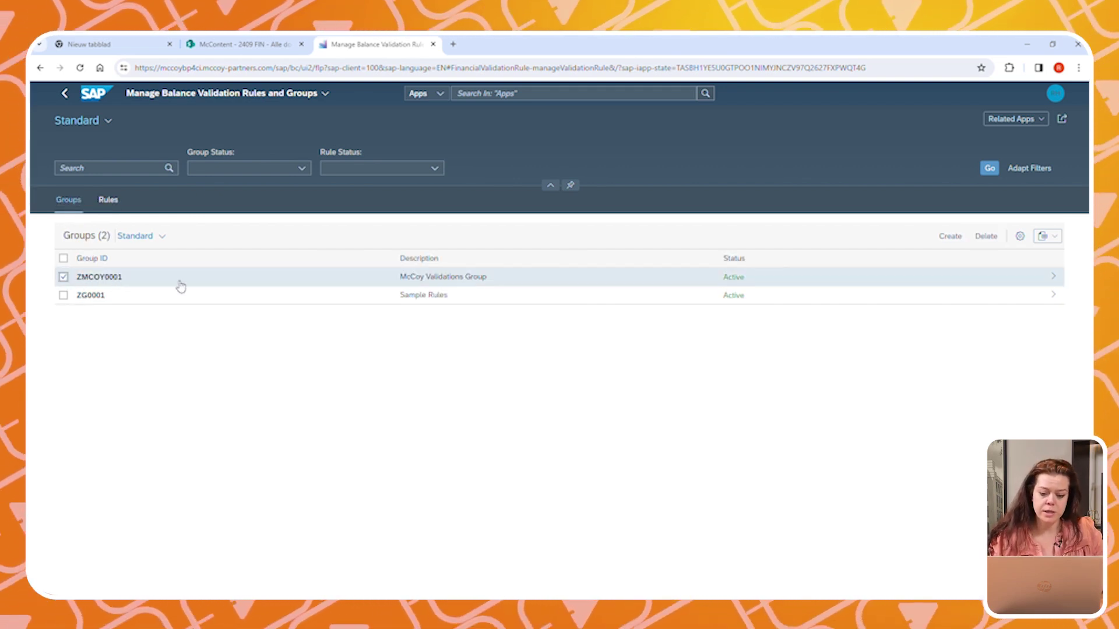
{"action": "left_click", "coordinate": [1055, 279]}
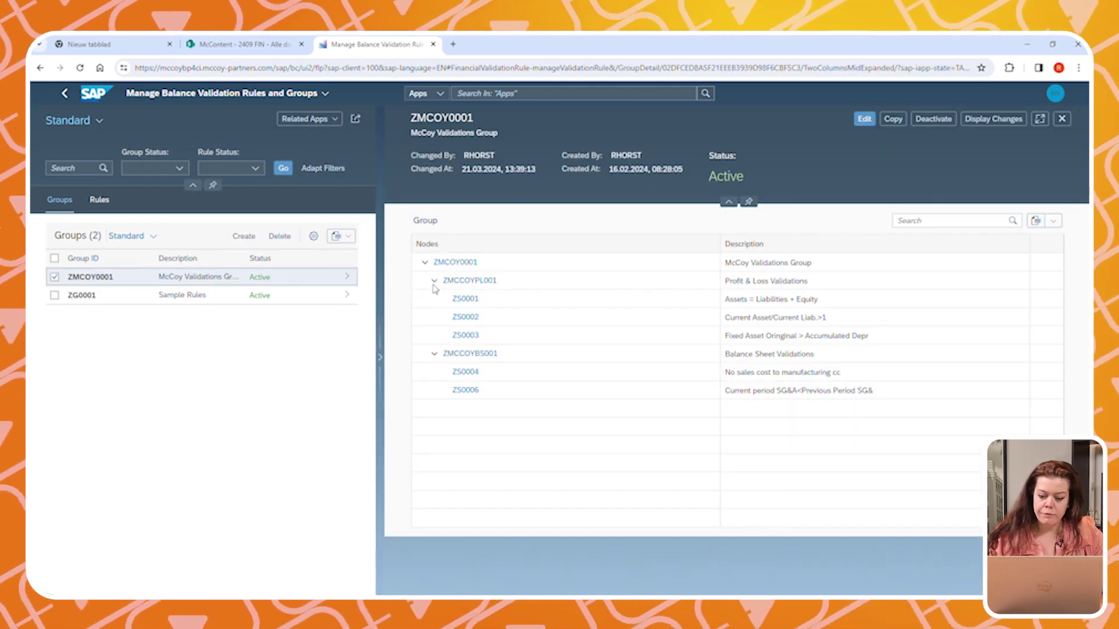
Collapse and re-expand its Profit & Loss and Balance Sheet nodes, then list all ten rules.
{"action": "left_click", "coordinate": [434, 283]}
{"action": "left_click", "coordinate": [434, 319]}
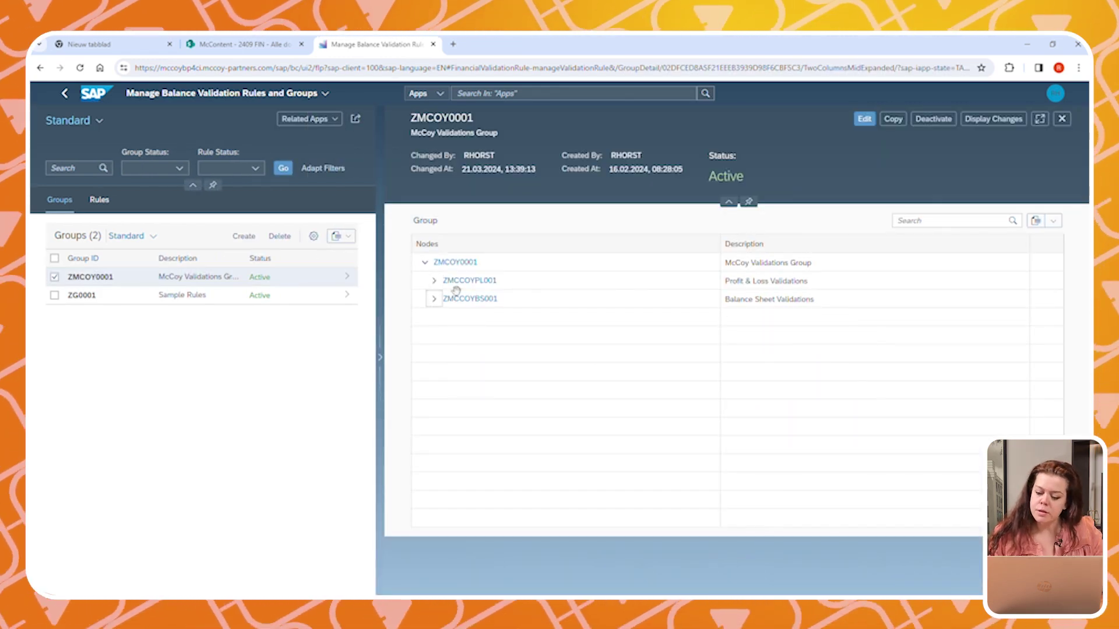
{"action": "left_click", "coordinate": [434, 300]}
{"action": "left_click", "coordinate": [434, 281]}
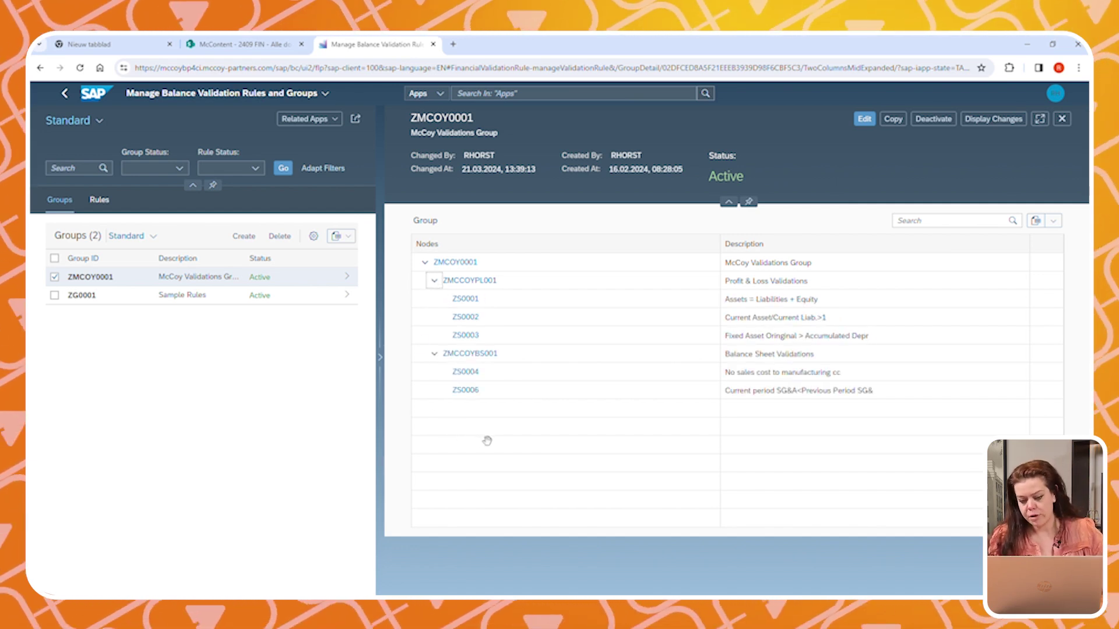
{"action": "left_click", "coordinate": [1062, 119]}
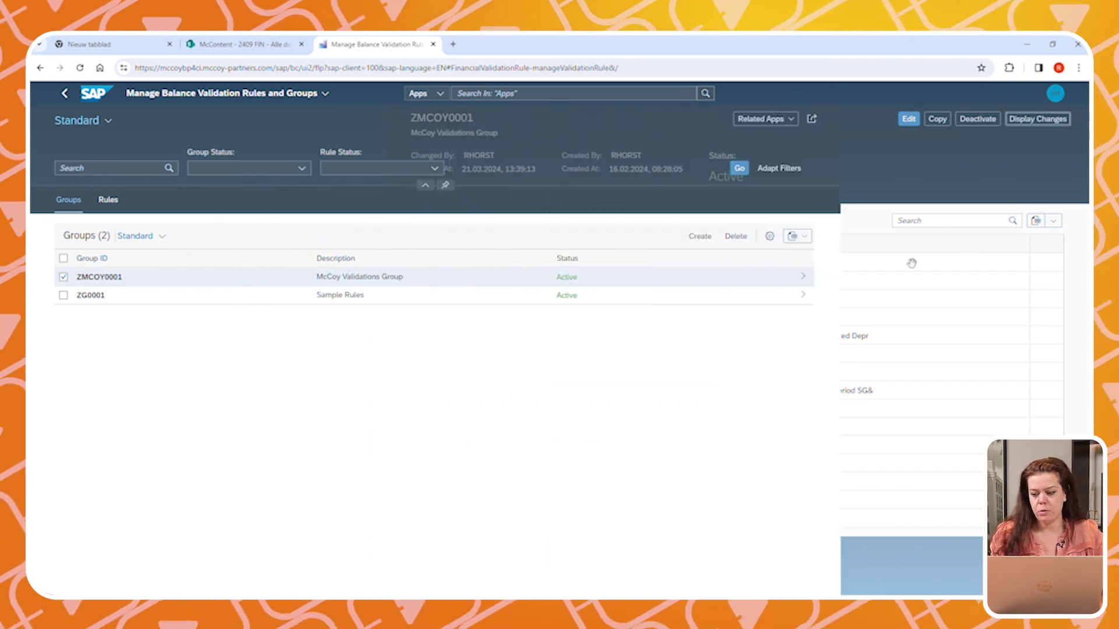
{"action": "left_click", "coordinate": [108, 199]}
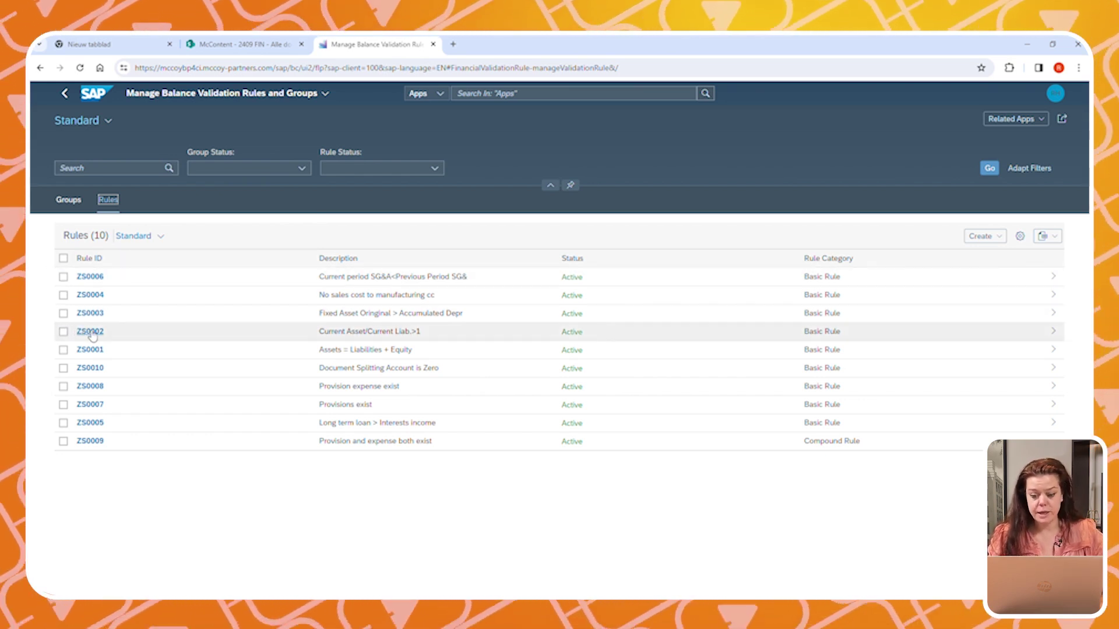
Open rule ZS0002 and review its Rule ID, tolerance 0,00, control level Error and comments setting.
{"action": "left_click", "coordinate": [1053, 333]}
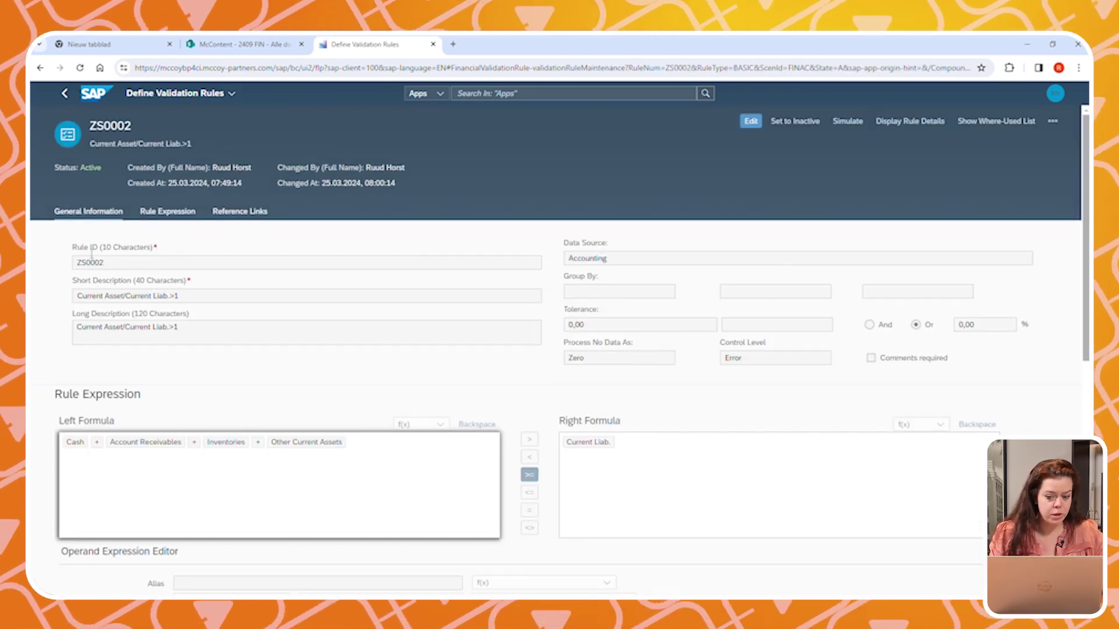
{"action": "left_click_drag", "start_coordinate": [72, 247], "coordinate": [136, 248]}
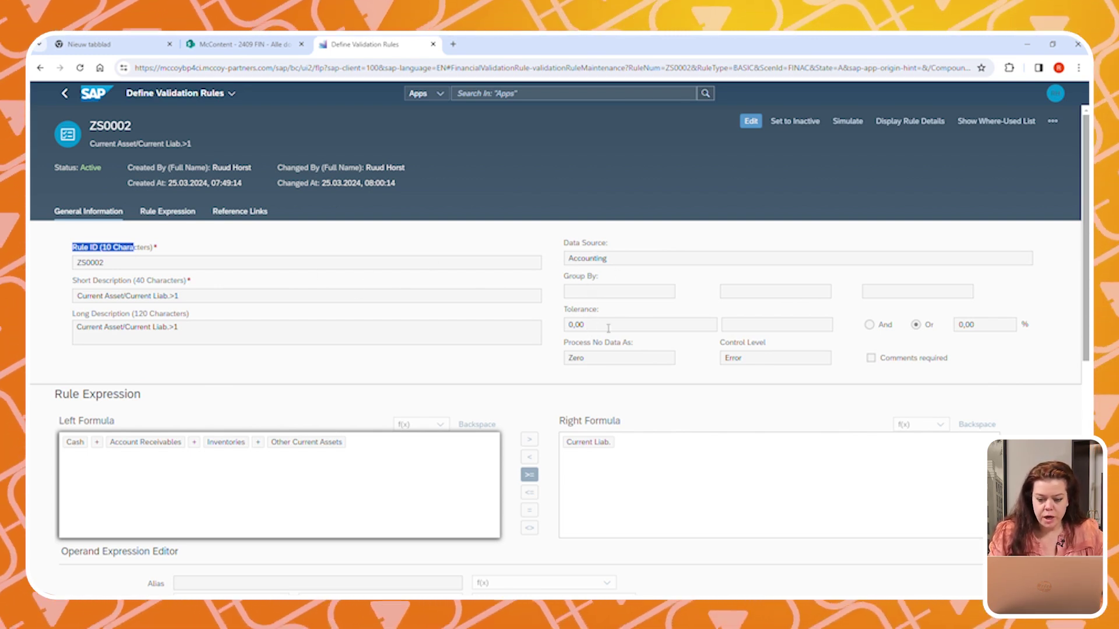
{"action": "double_click", "coordinate": [575, 324]}
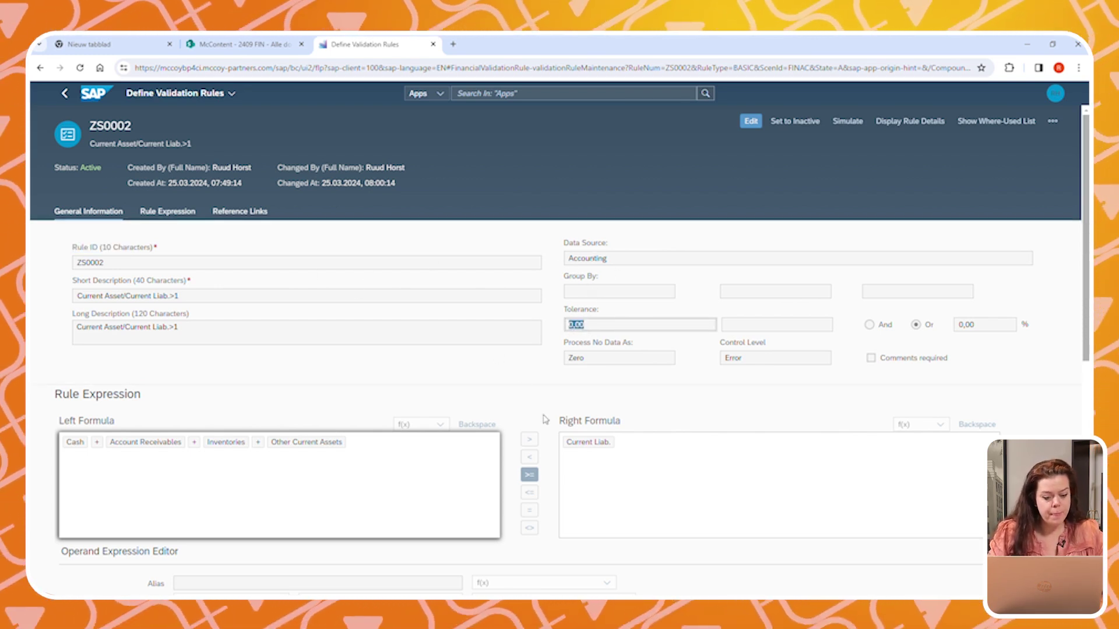
{"action": "double_click", "coordinate": [768, 364]}
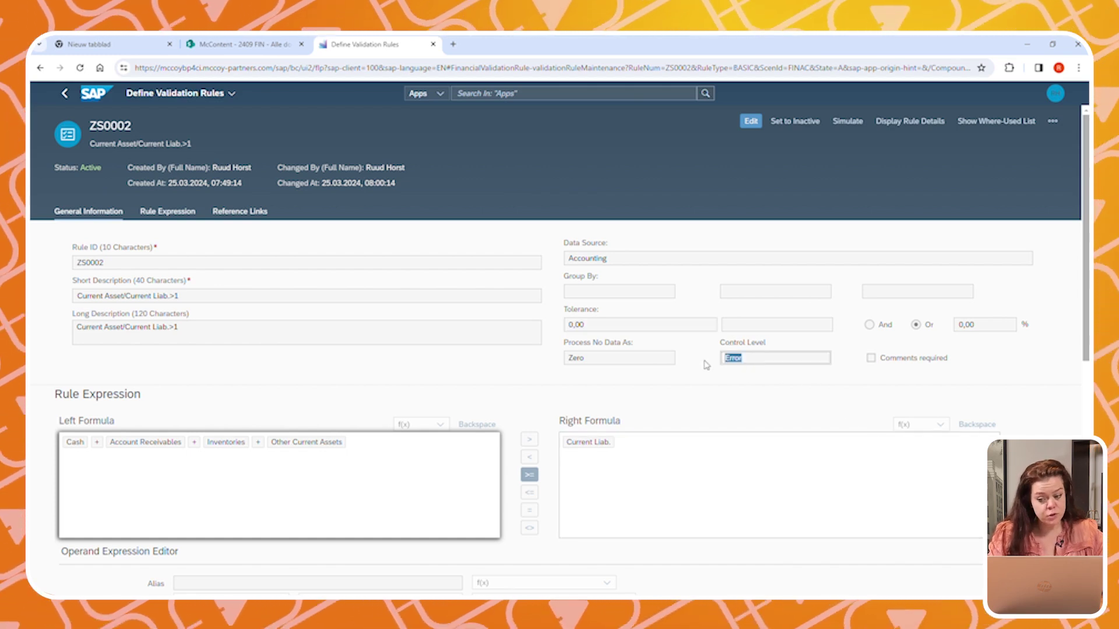
{"action": "left_click", "coordinate": [764, 363]}
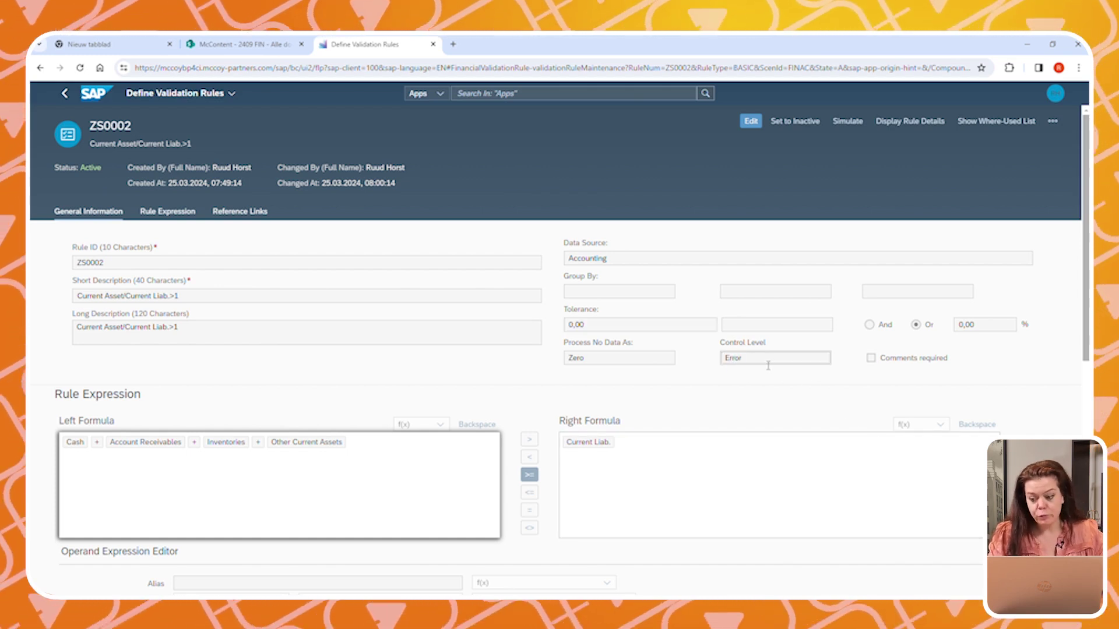
{"action": "left_click", "coordinate": [873, 365]}
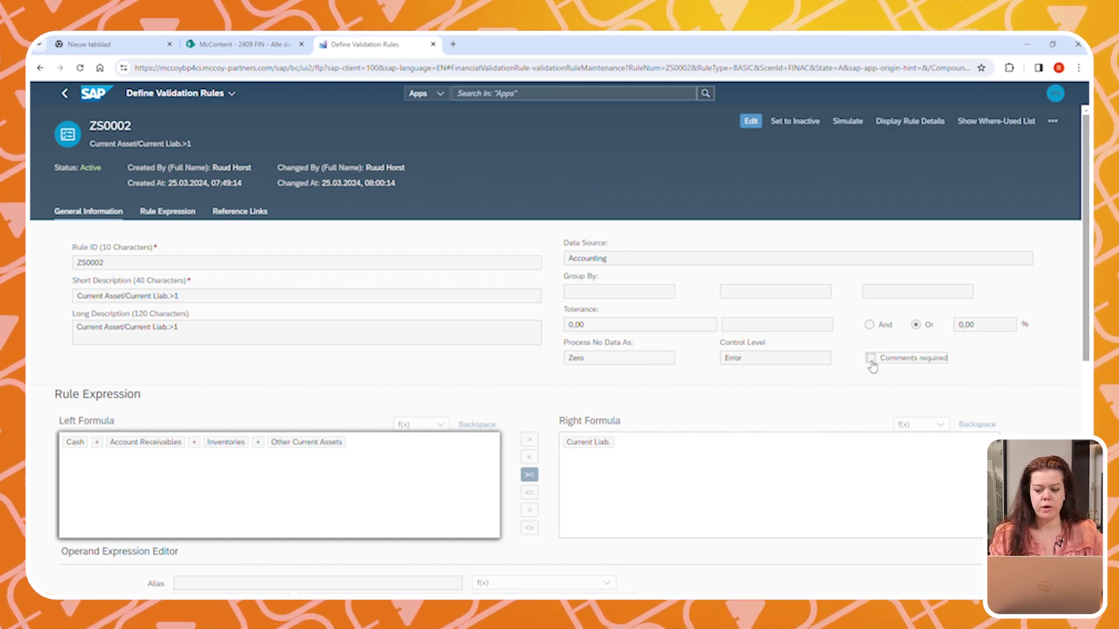
Review the Left and Right Formula of ZS0002's rule expression, then switch it to edit mode.
{"action": "left_click", "coordinate": [764, 394]}
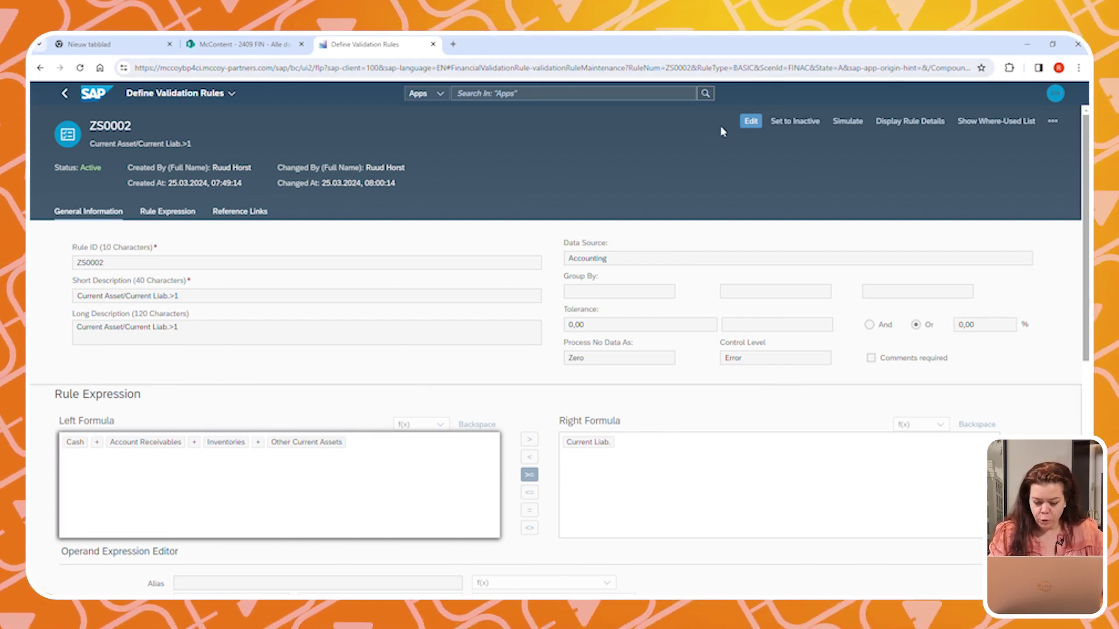
{"action": "left_click_drag", "start_coordinate": [70, 422], "coordinate": [115, 421]}
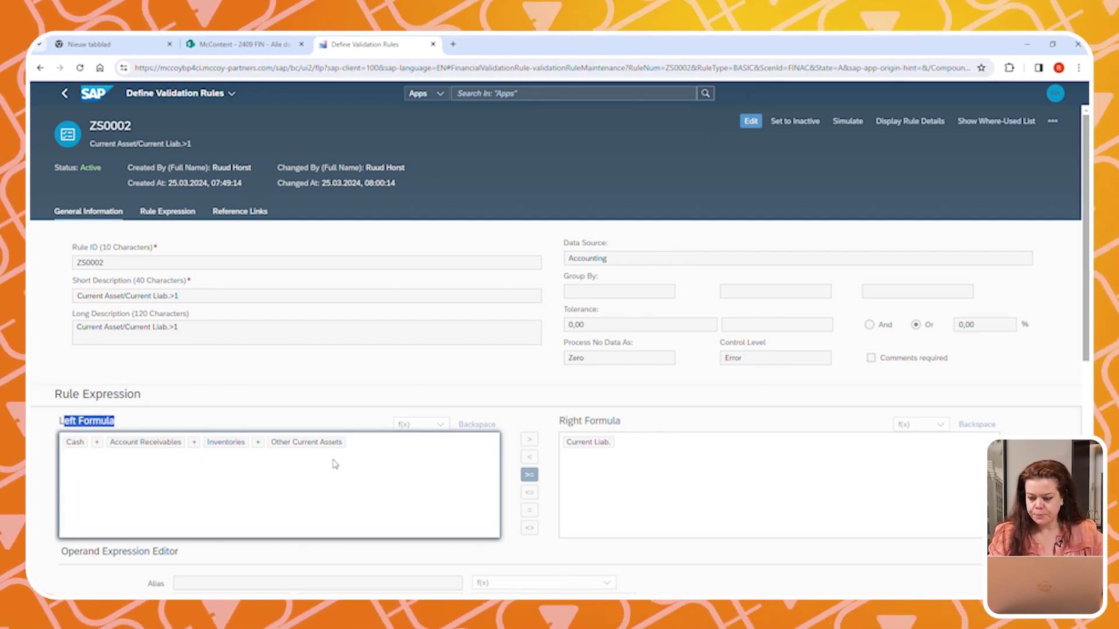
{"action": "left_click_drag", "start_coordinate": [559, 421], "coordinate": [631, 422]}
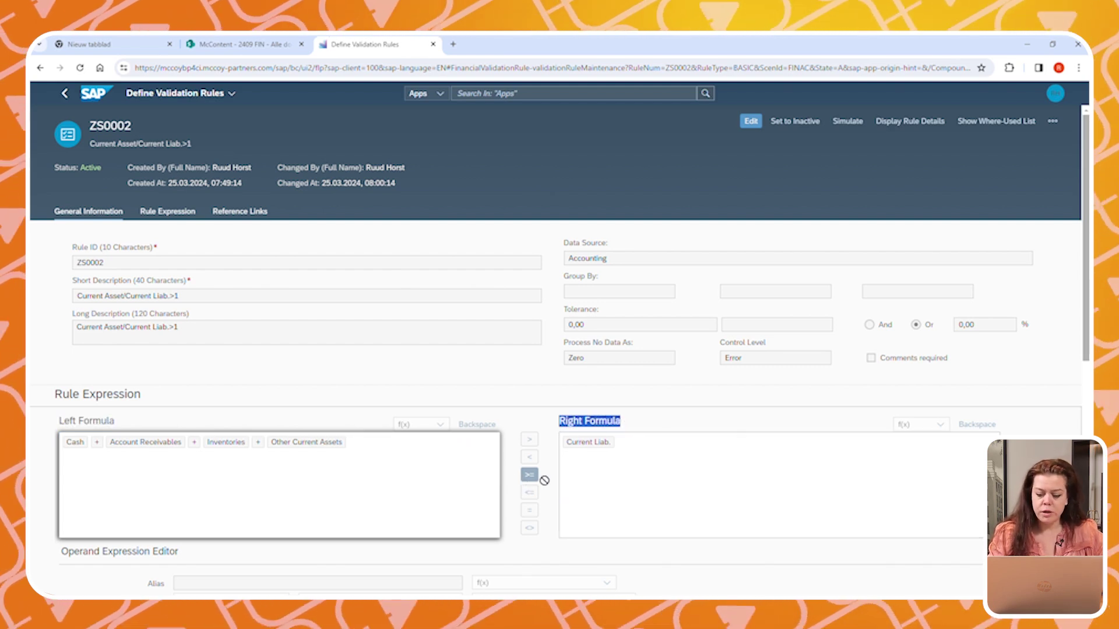
{"action": "left_click", "coordinate": [751, 120]}
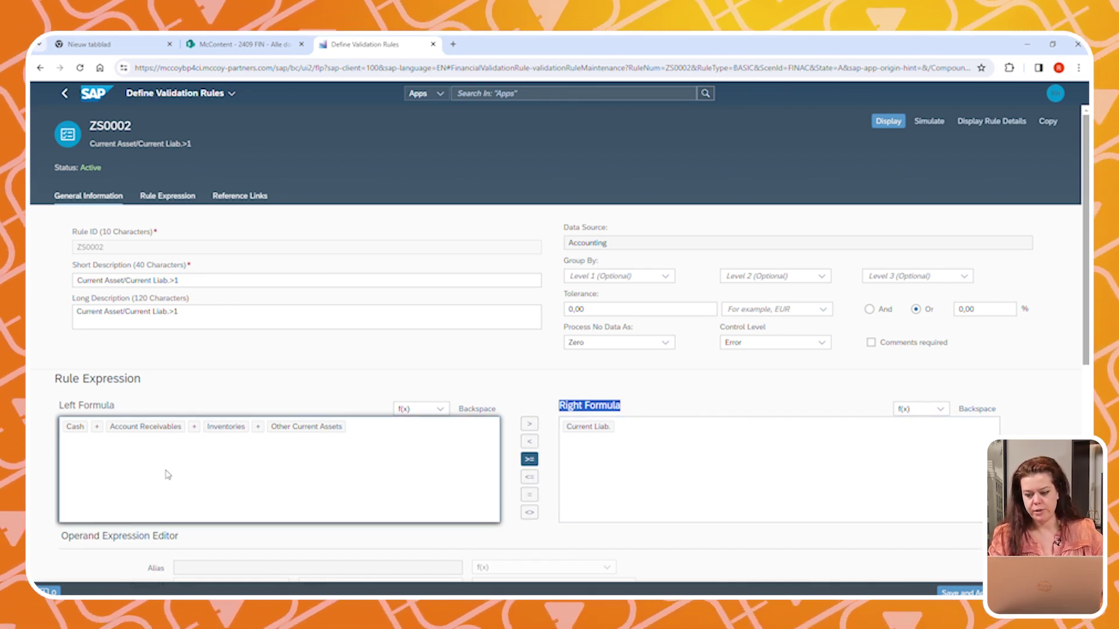
Inspect the Account Receivables operand's G/L range 12100000–12100999 and list the Where condition characteristics.
{"action": "scroll", "coordinate": [464, 474], "scroll_direction": "down", "scroll_amount": 2}
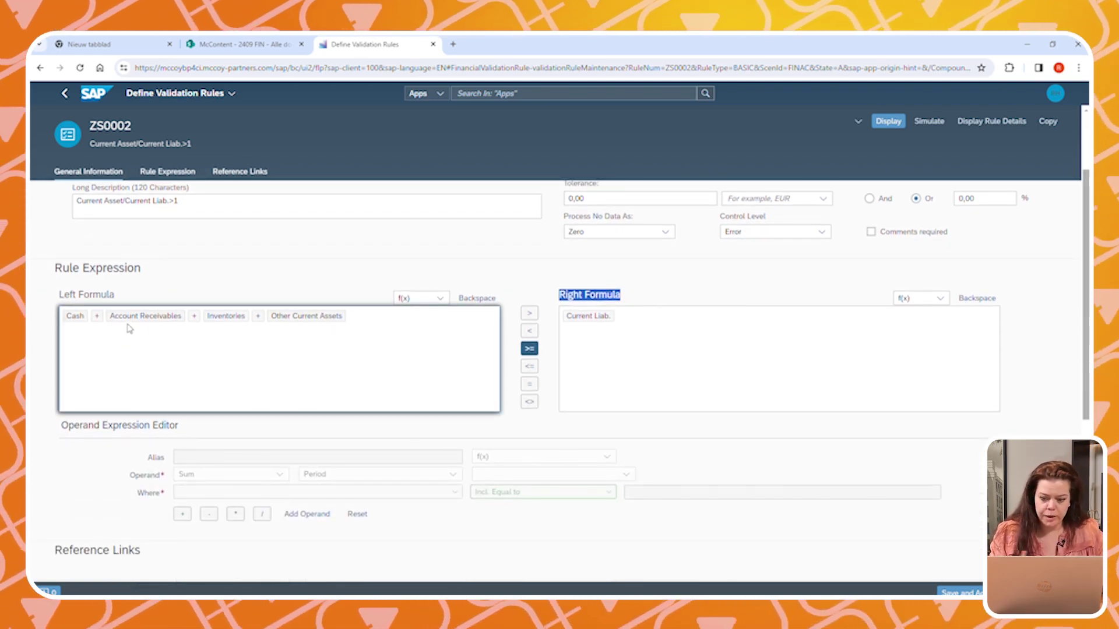
{"action": "left_click", "coordinate": [141, 322]}
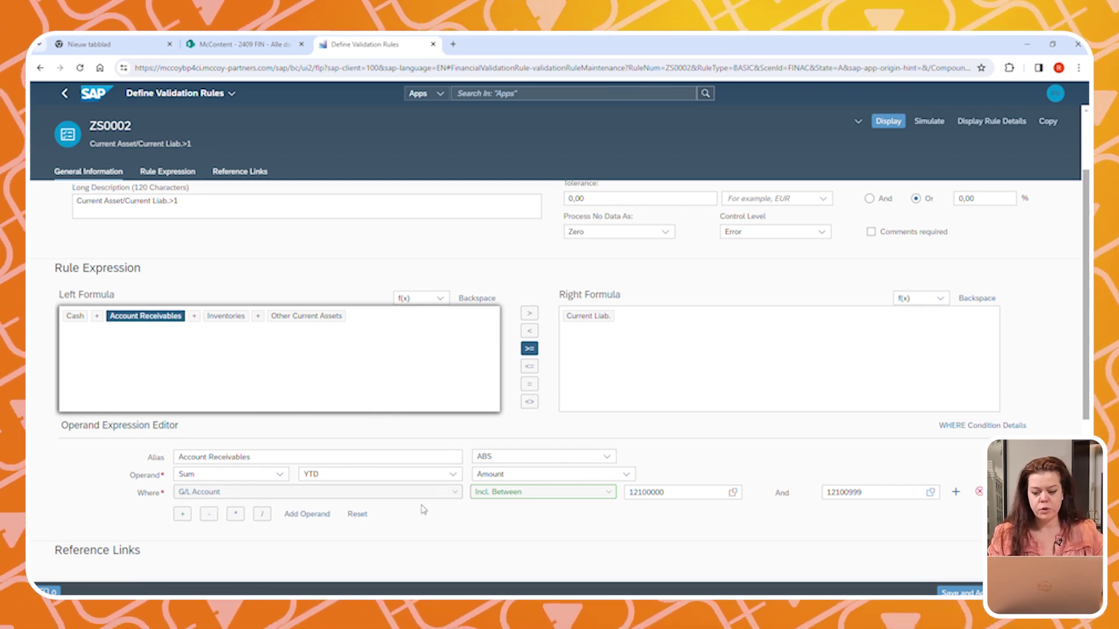
{"action": "double_click", "coordinate": [671, 493]}
{"action": "double_click", "coordinate": [869, 493]}
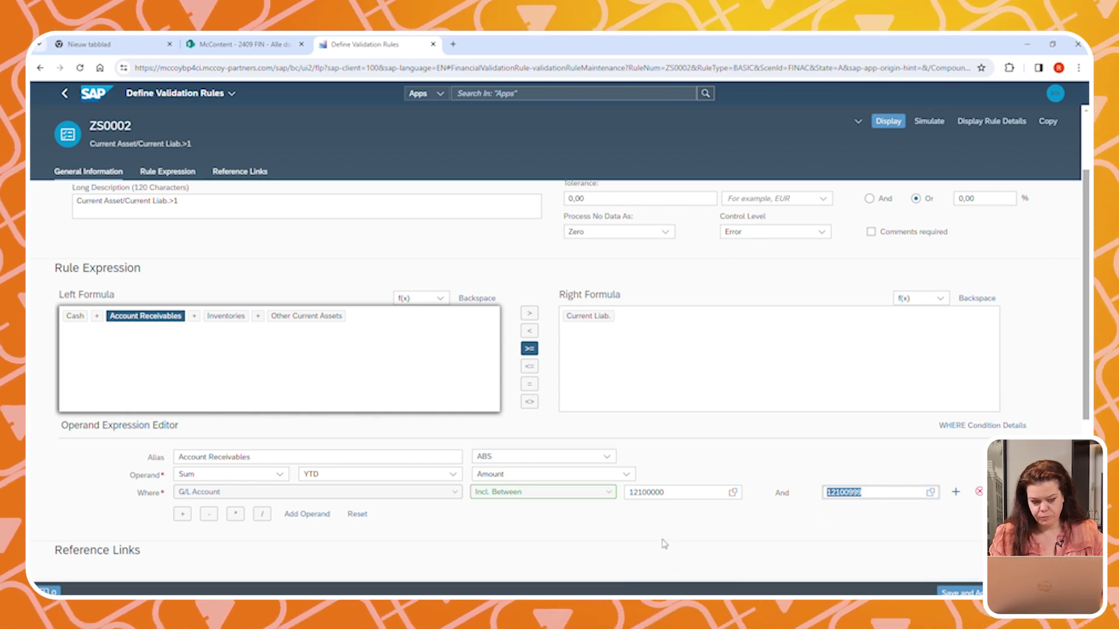
{"action": "left_click", "coordinate": [325, 352]}
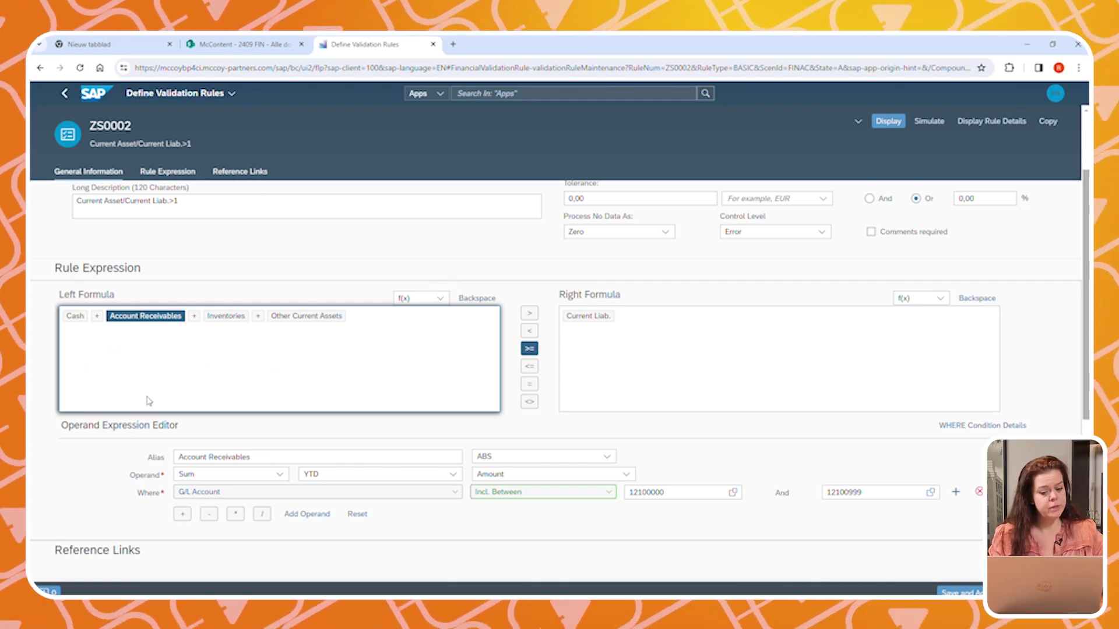
{"action": "left_click", "coordinate": [457, 494]}
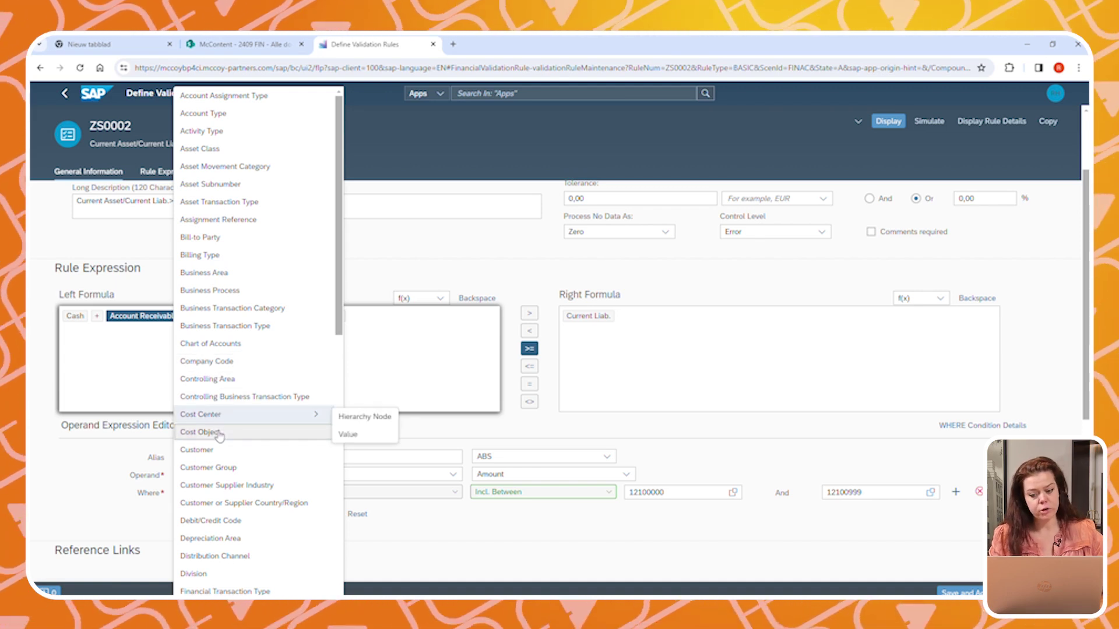
Browse and close the Where characteristics list unchanged, then discard the edits to rule ZS0002.
{"action": "left_click_drag", "start_coordinate": [339, 330], "coordinate": [326, 458]}
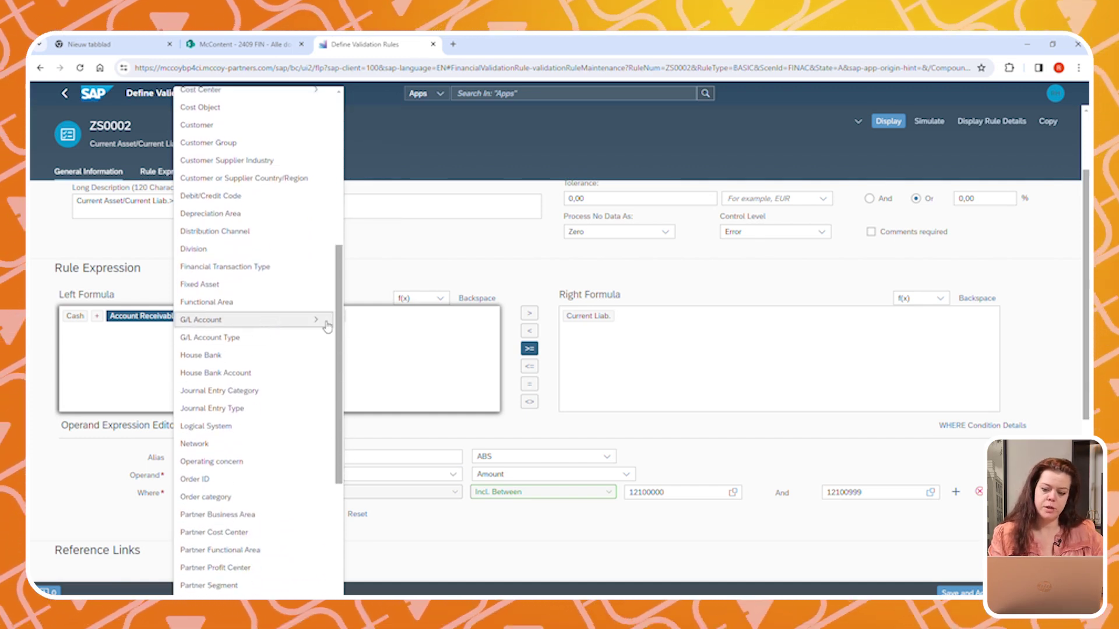
{"action": "mouse_move", "coordinate": [320, 324]}
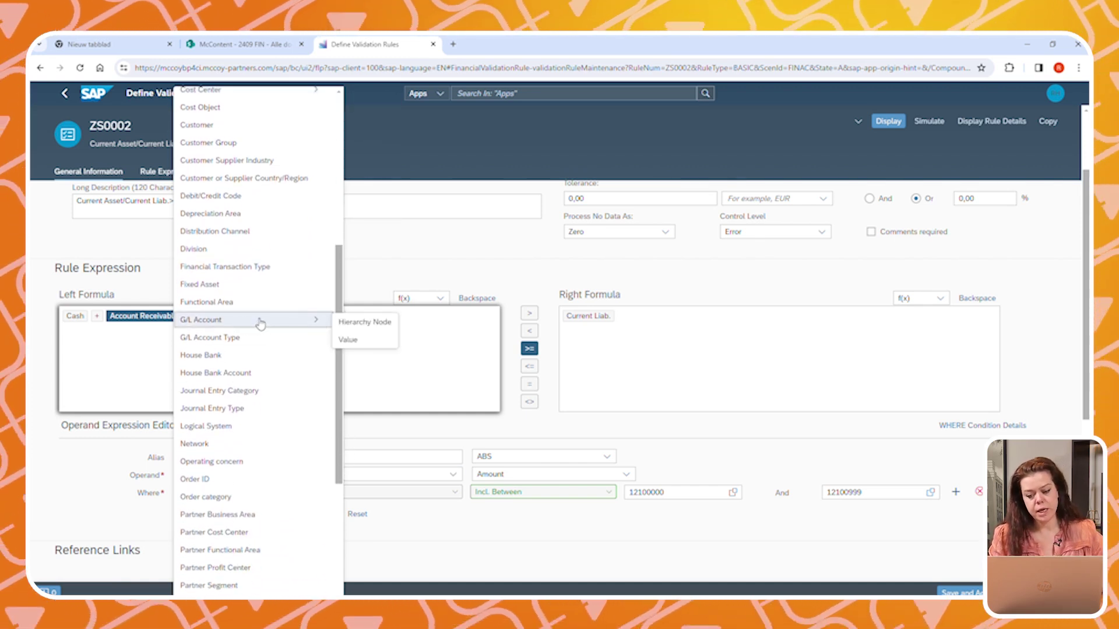
{"action": "left_click_drag", "start_coordinate": [339, 302], "coordinate": [336, 243]}
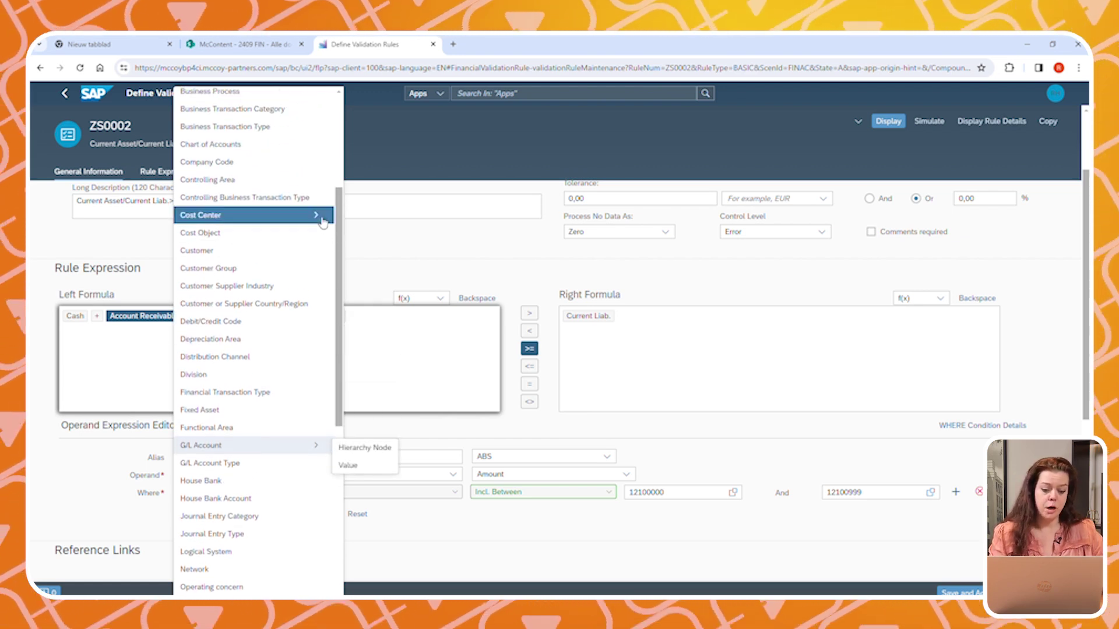
{"action": "mouse_move", "coordinate": [323, 222]}
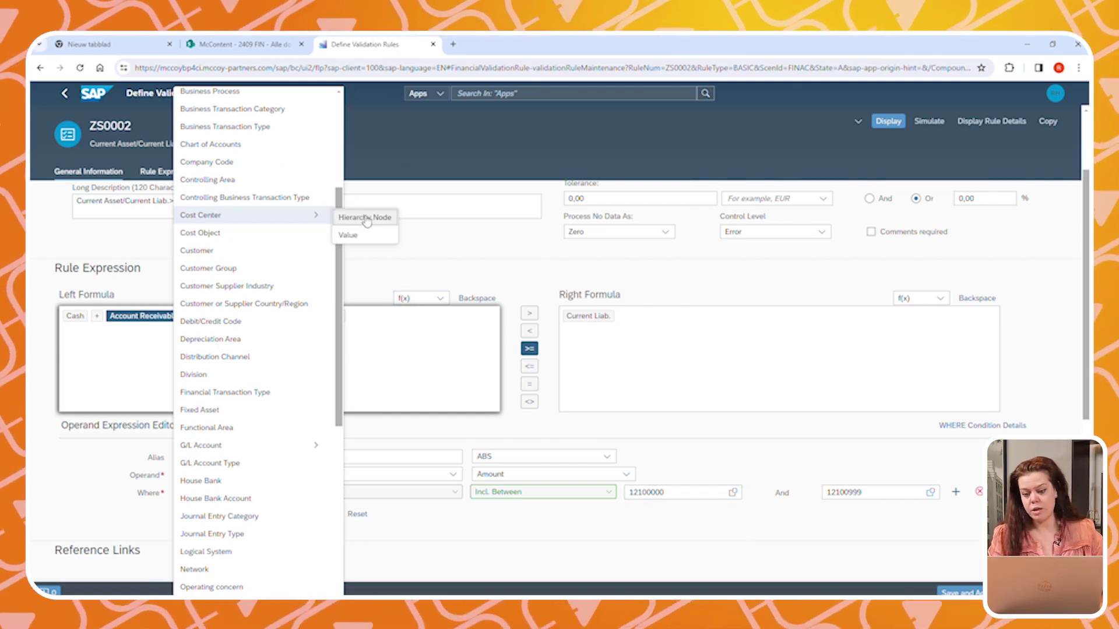
{"action": "left_click", "coordinate": [394, 275]}
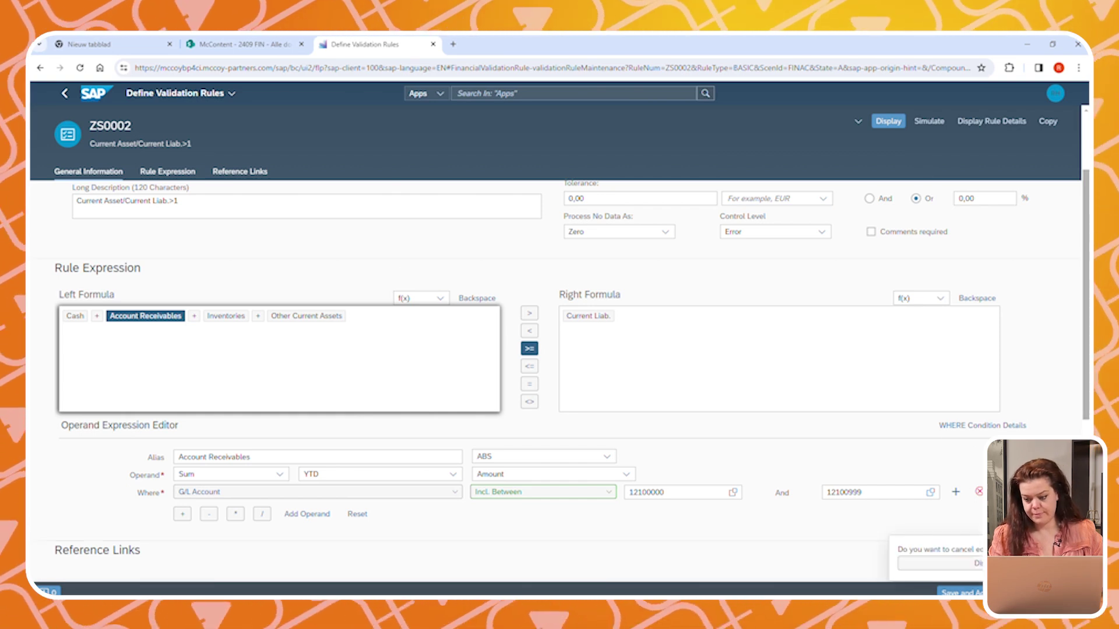
{"action": "left_click", "coordinate": [978, 563]}
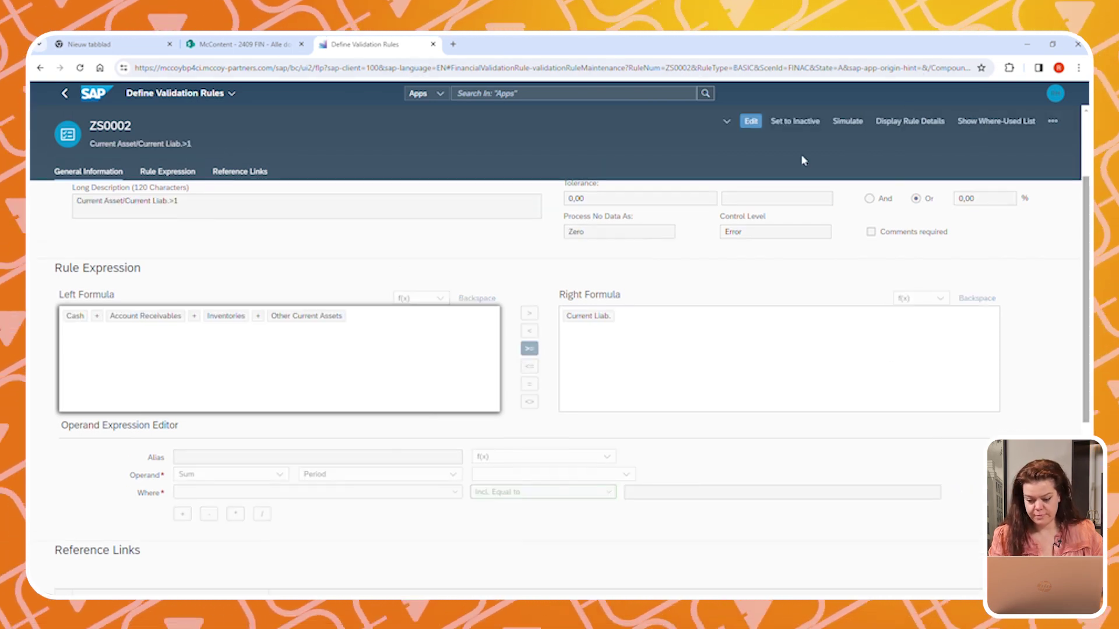
Simulate ZS0002 for company code 3714, ledger 0L, currency LC, fiscal year 2024, period 03.
{"action": "left_click", "coordinate": [848, 122]}
{"action": "left_click", "coordinate": [416, 287]}
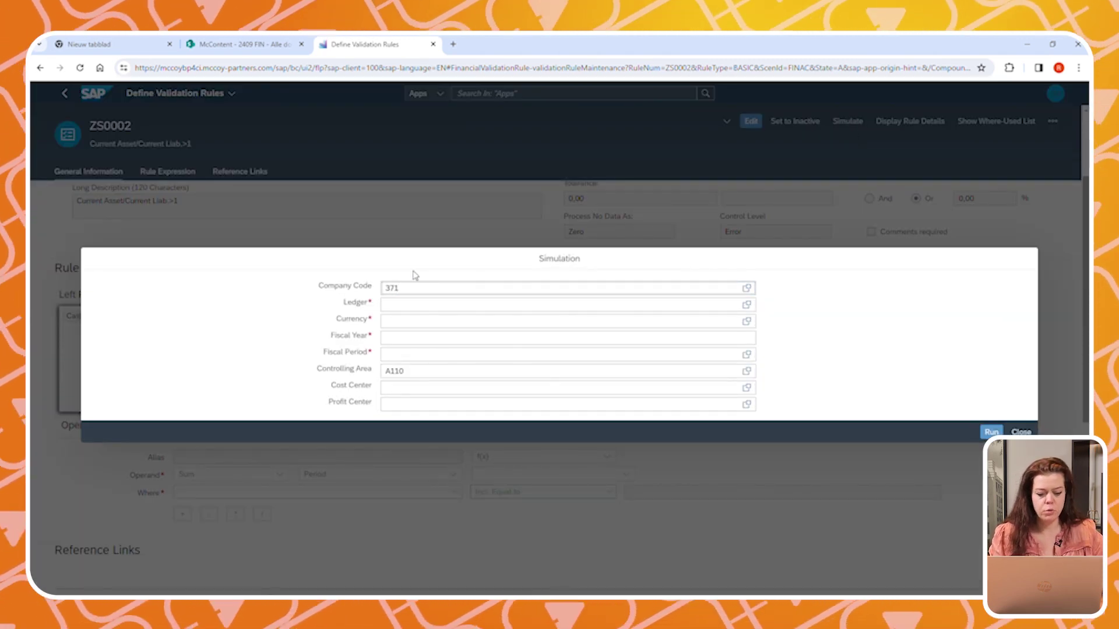
{"action": "key", "text": "Tab"}
{"action": "type", "text": "0L"}
{"action": "key", "text": "Tab"}
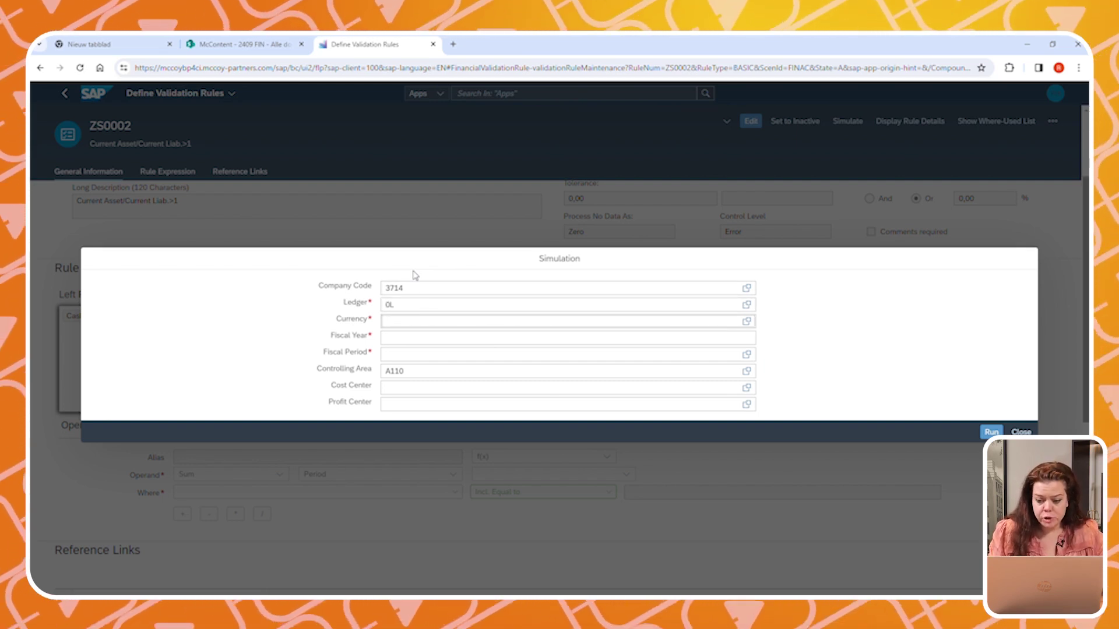
{"action": "type", "text": "LC"}
{"action": "key", "text": "Tab"}
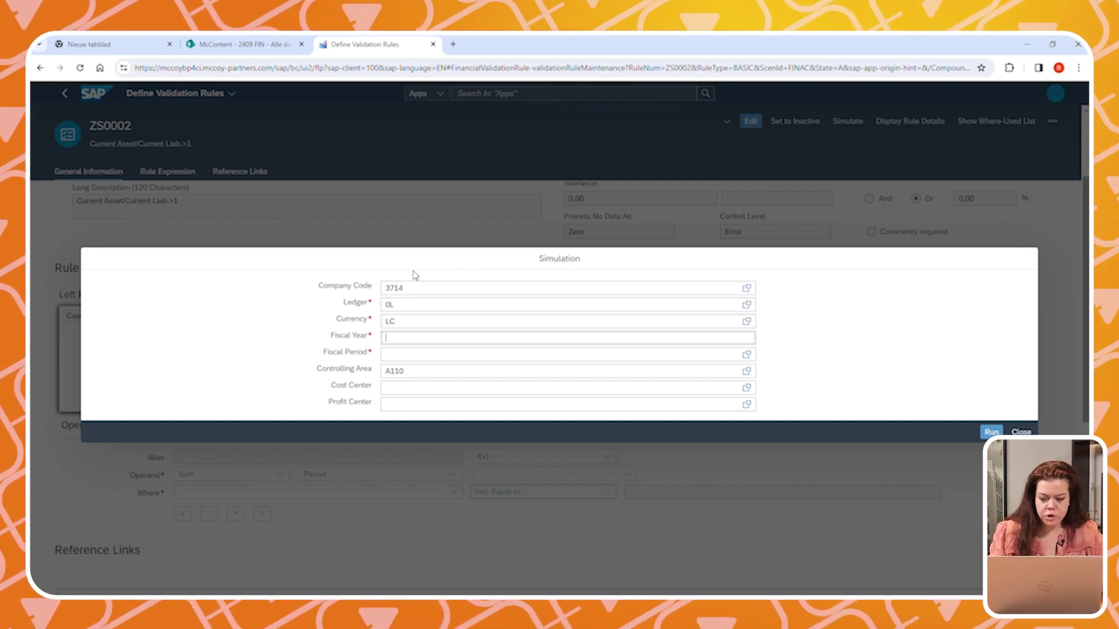
{"action": "key", "text": "Tab"}
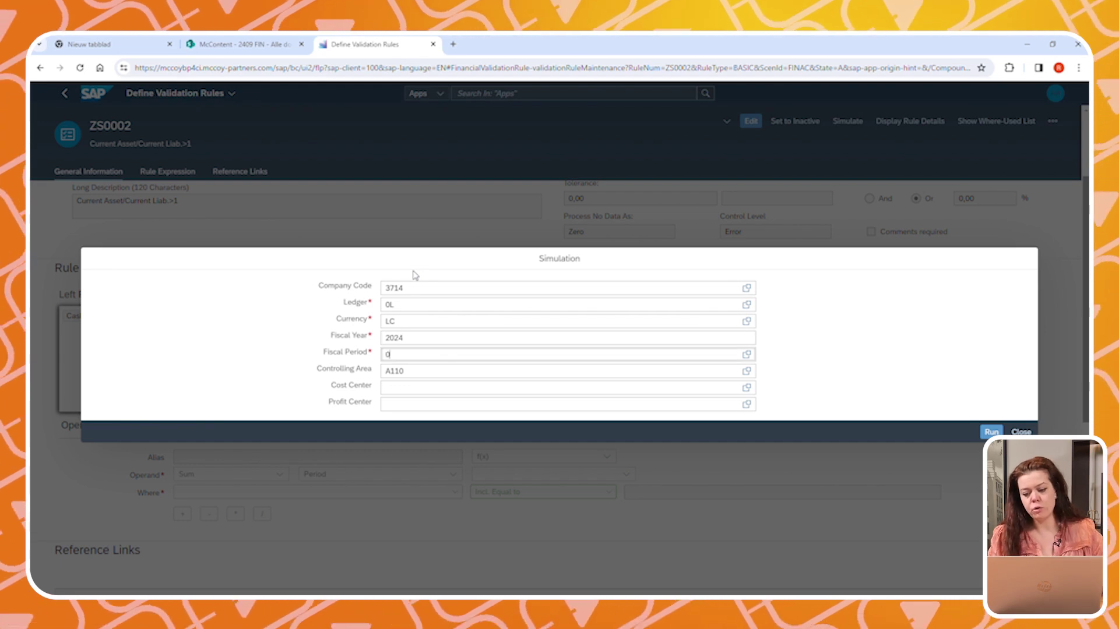
{"action": "left_click", "coordinate": [989, 432]}
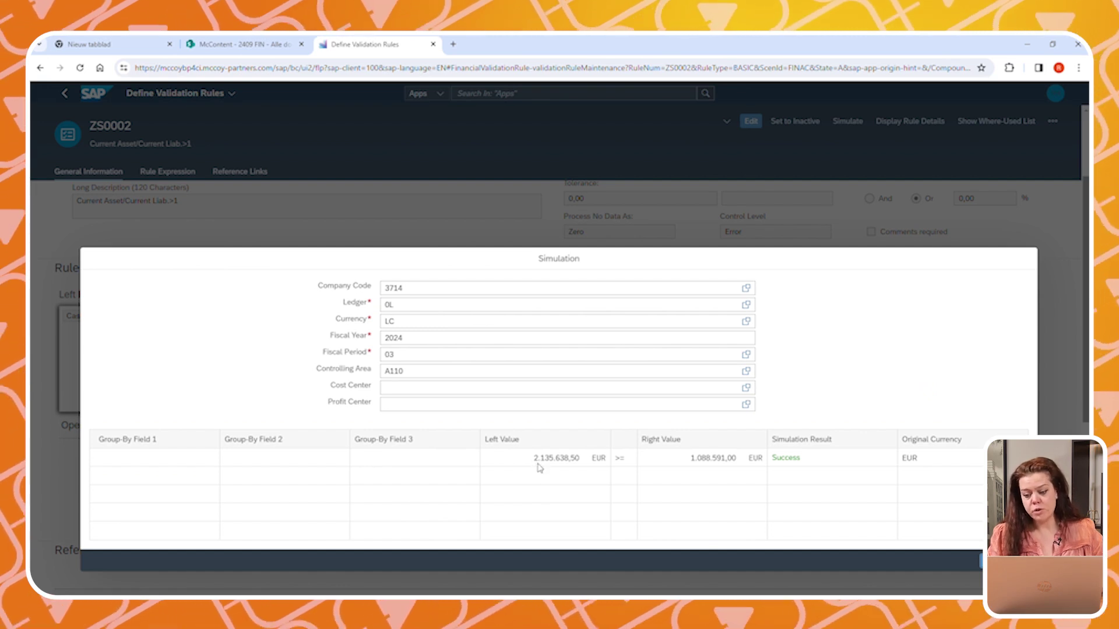
Review the Success result (2.135.638,50 >= 1.088.591,00 EUR), then clear and close the simulation.
{"action": "left_click_drag", "start_coordinate": [533, 460], "coordinate": [580, 460]}
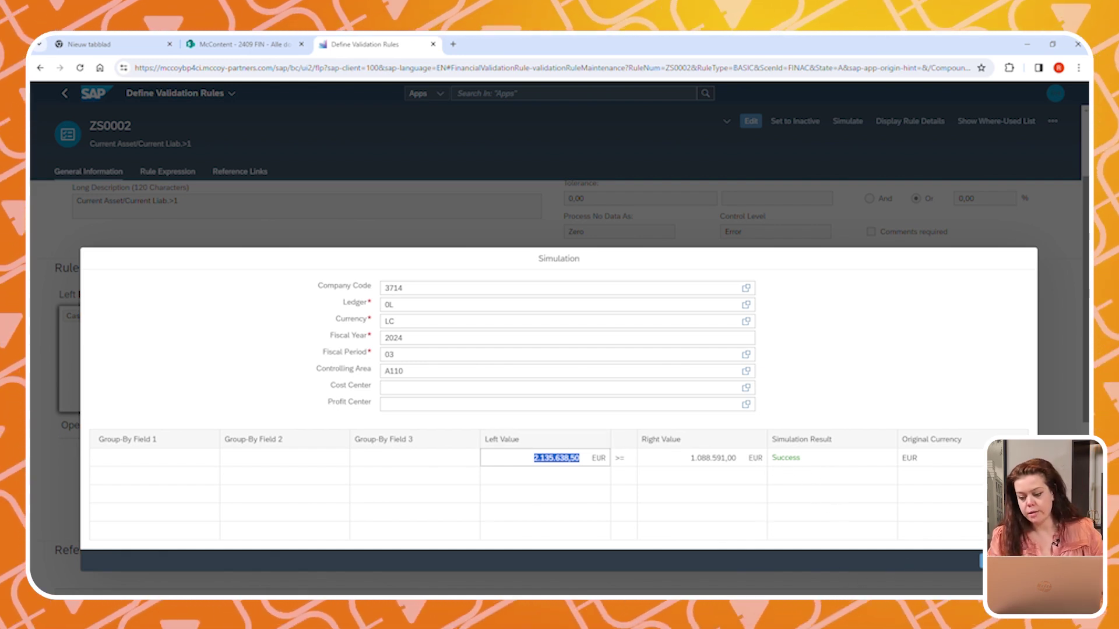
{"action": "left_click", "coordinate": [985, 560]}
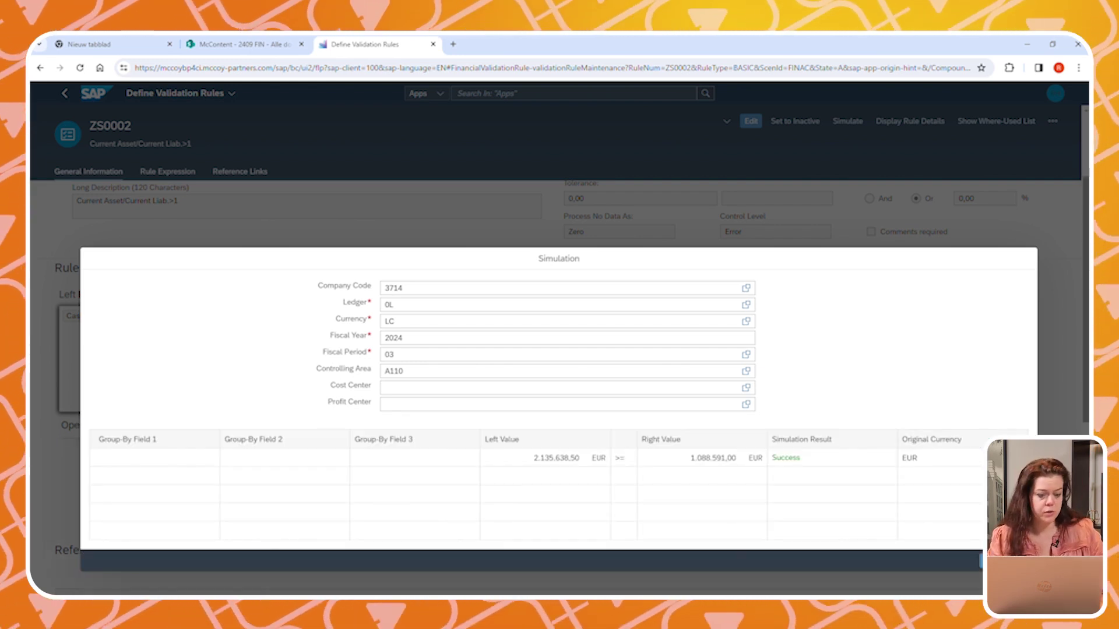
{"action": "left_click", "coordinate": [1014, 561]}
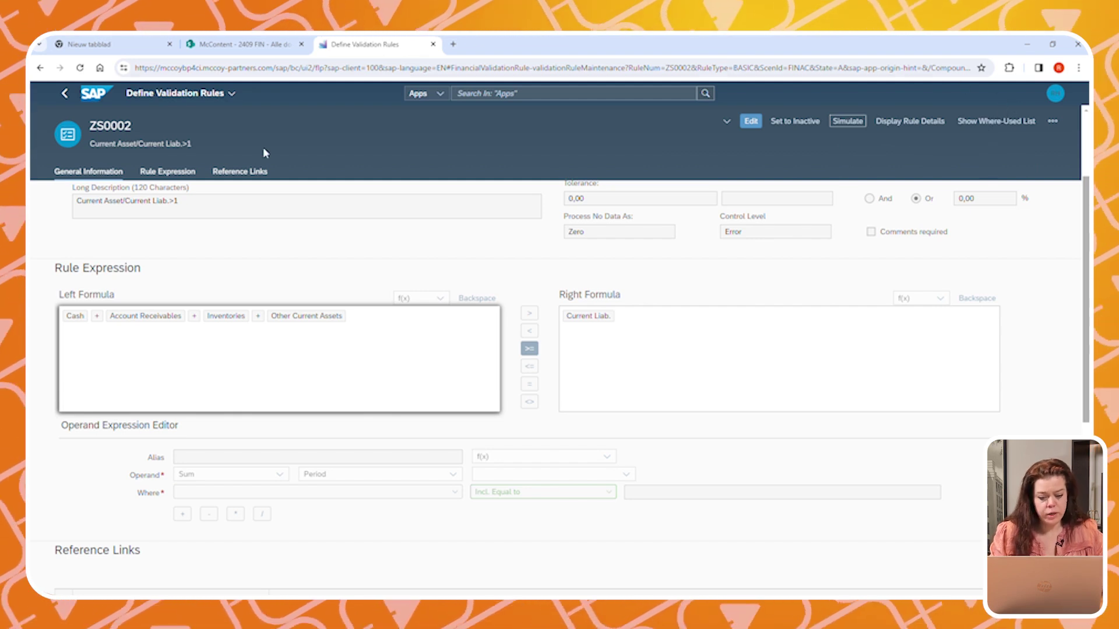
Return to the overview's Groups tab and open the export/import options for group ZMCOY0001.
{"action": "left_click", "coordinate": [64, 94]}
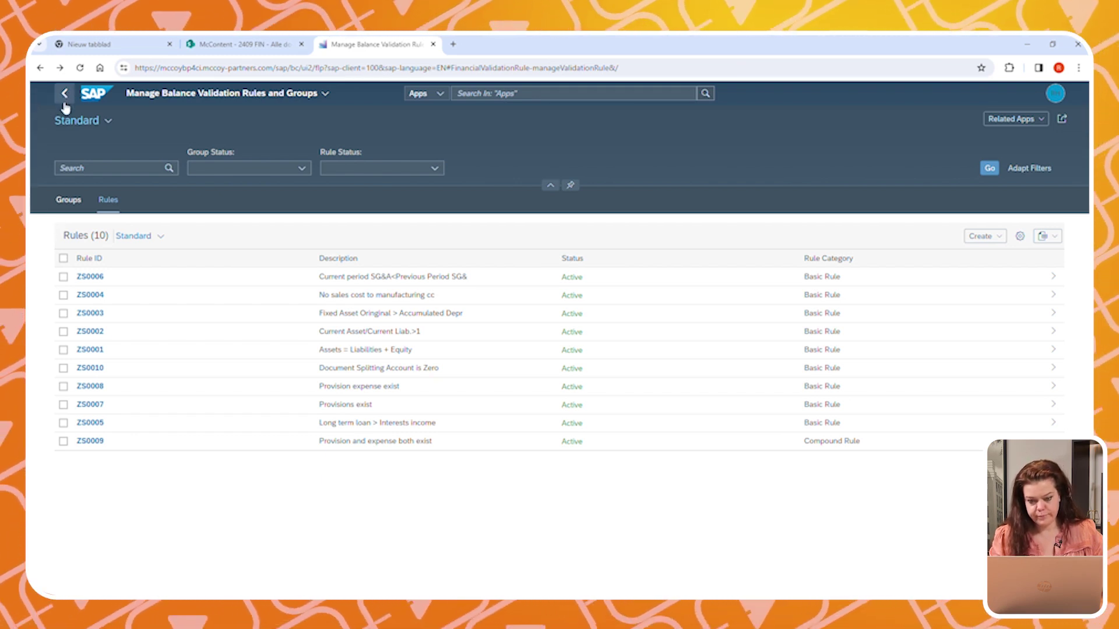
{"action": "left_click", "coordinate": [68, 199]}
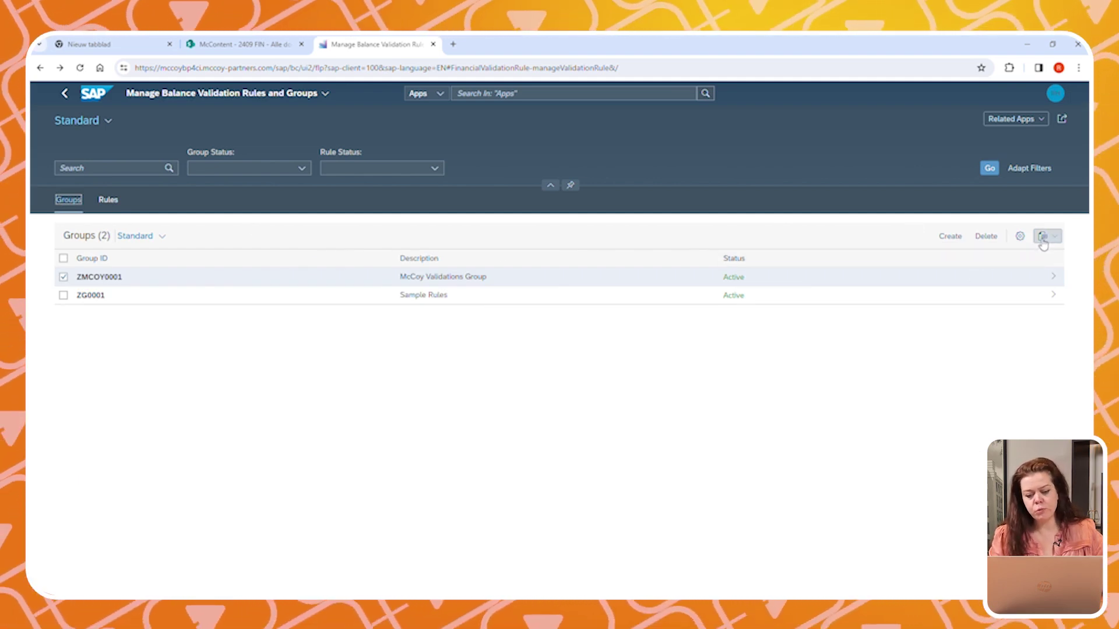
{"action": "left_click", "coordinate": [1043, 239]}
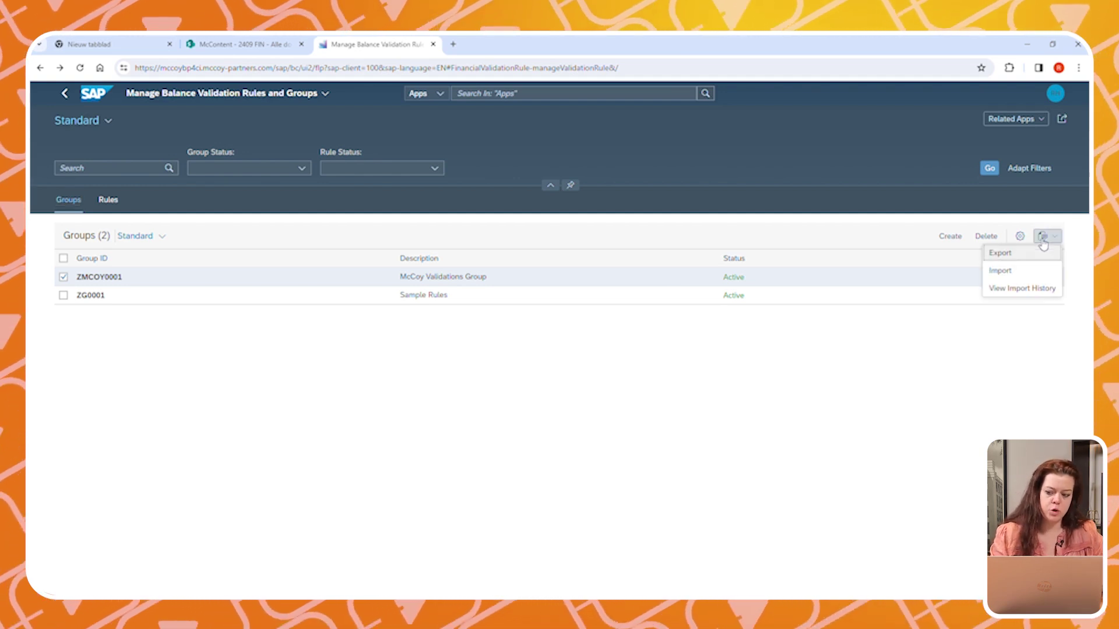